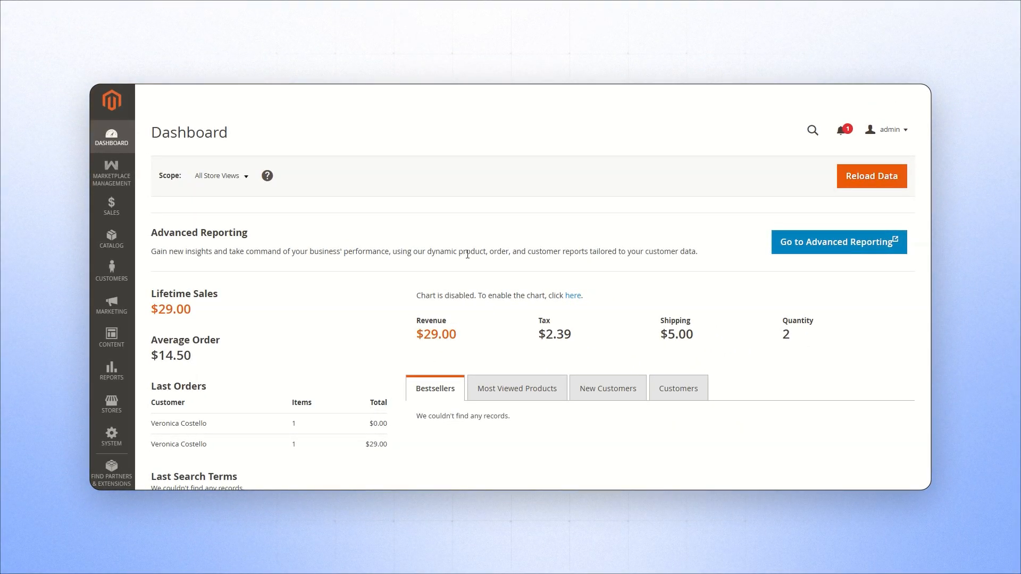
Step: Open the store configuration for Marketplace Product Payment Restriction and expand its General Settings section
{"action": "left_click", "coordinate": [110, 409]}
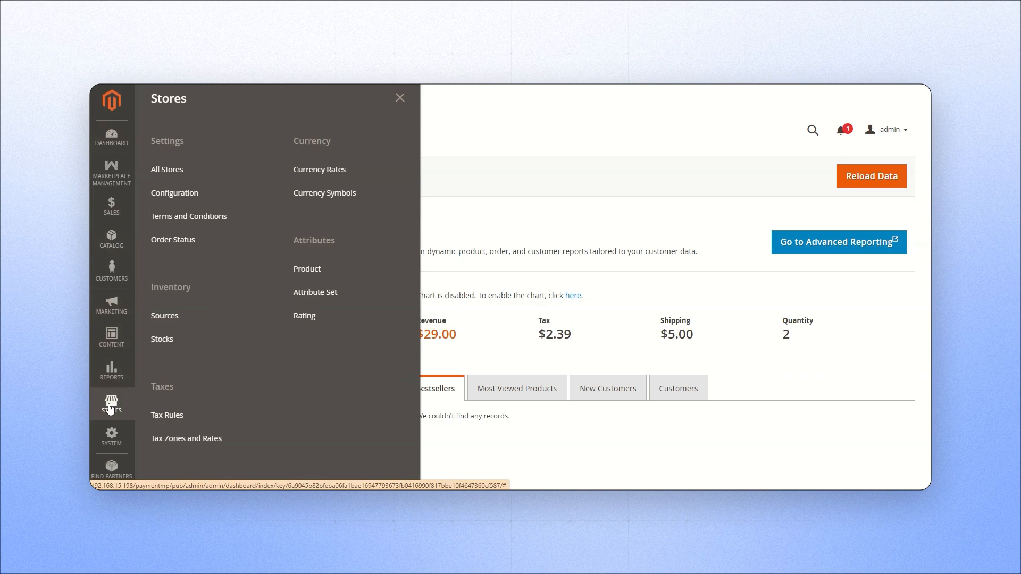
{"action": "left_click", "coordinate": [190, 197]}
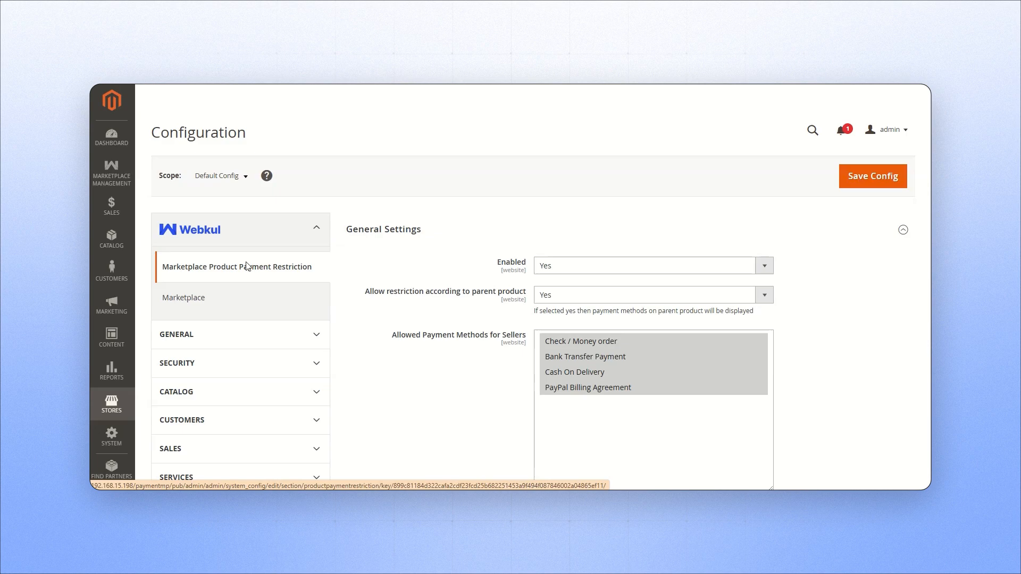
{"action": "left_click", "coordinate": [375, 236]}
{"action": "left_click", "coordinate": [384, 263]}
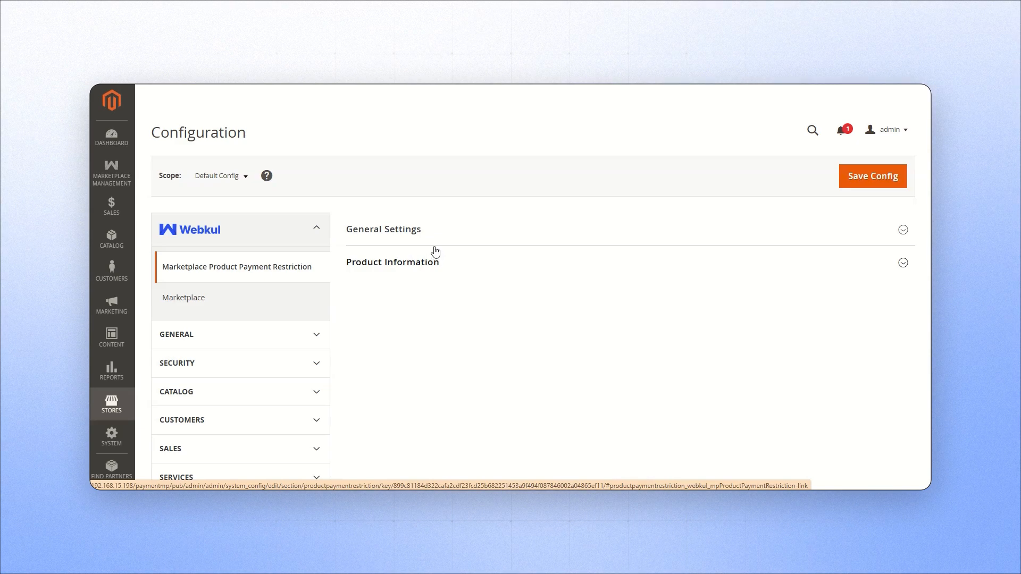
{"action": "left_click", "coordinate": [413, 228]}
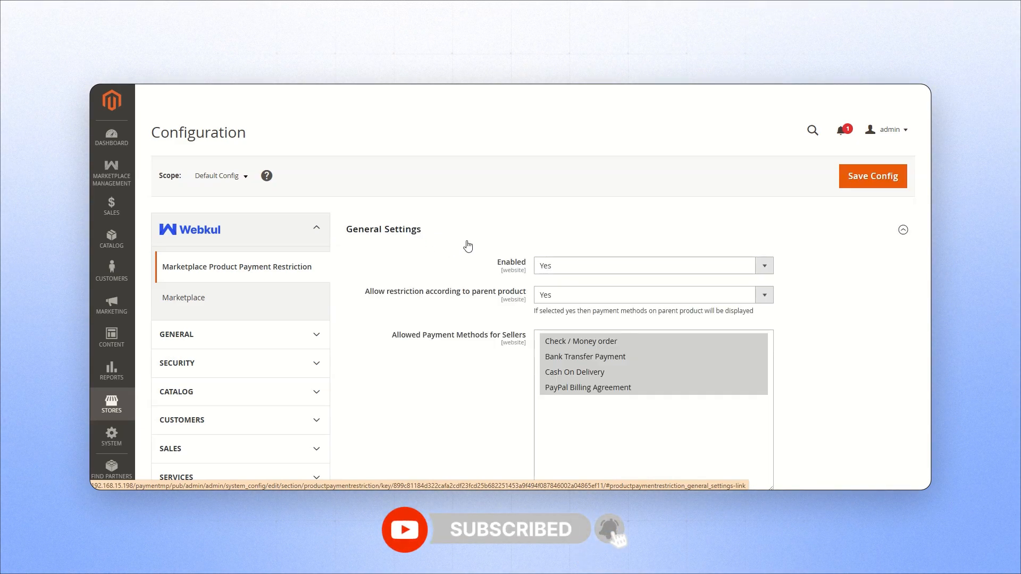
Step: Set both Enabled and Allow restriction according to parent product to Yes in General Settings
{"action": "scroll", "coordinate": [468, 244], "scroll_direction": "down", "scroll_amount": 2}
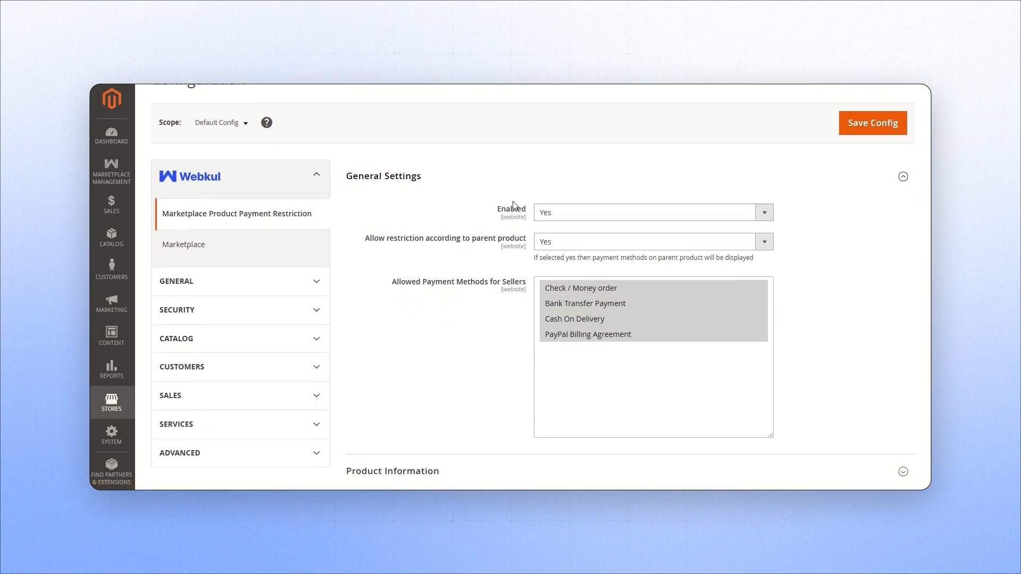
{"action": "left_click", "coordinate": [577, 215]}
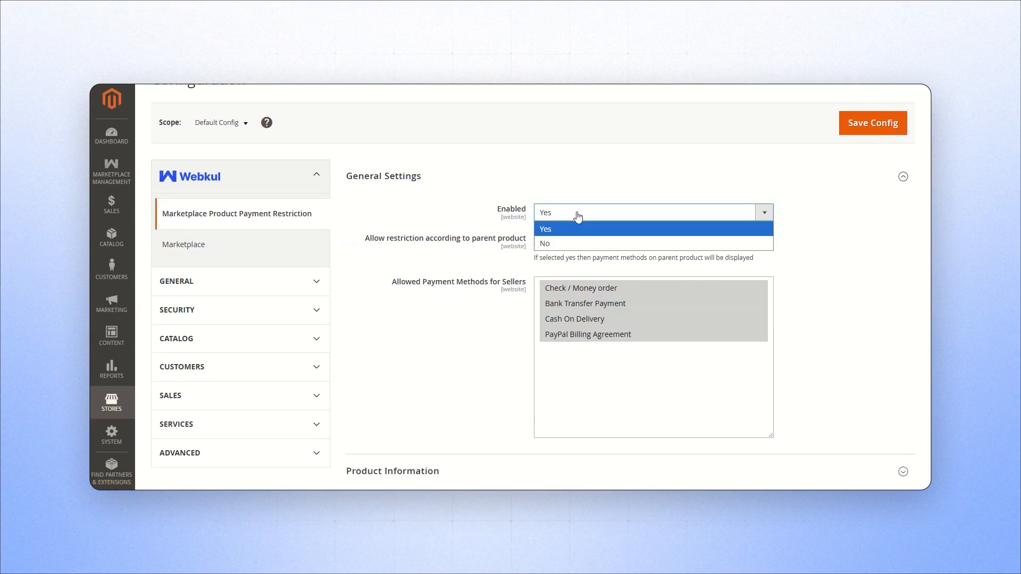
{"action": "left_click", "coordinate": [563, 226]}
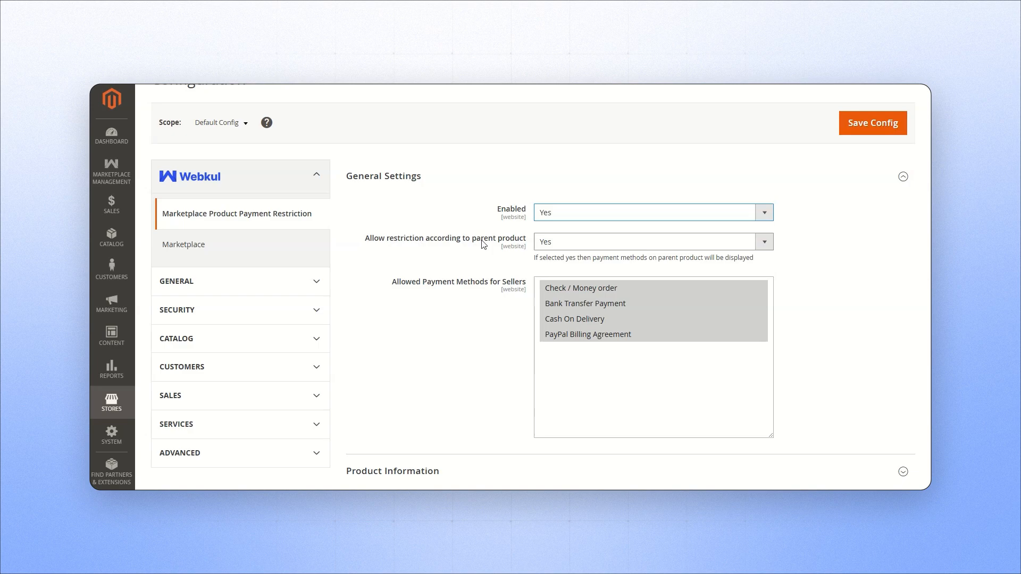
{"action": "left_click", "coordinate": [556, 246]}
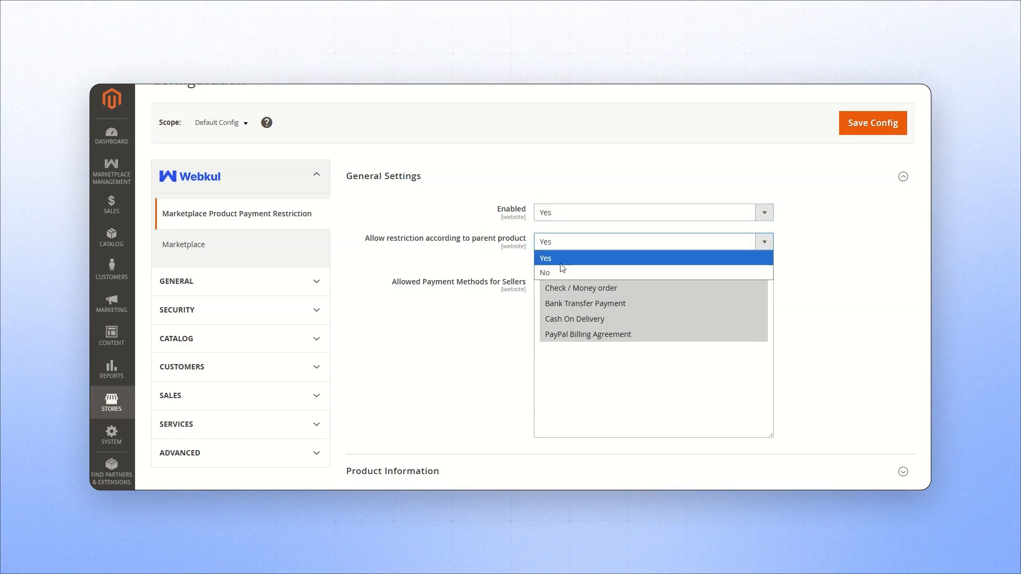
{"action": "left_click", "coordinate": [560, 263]}
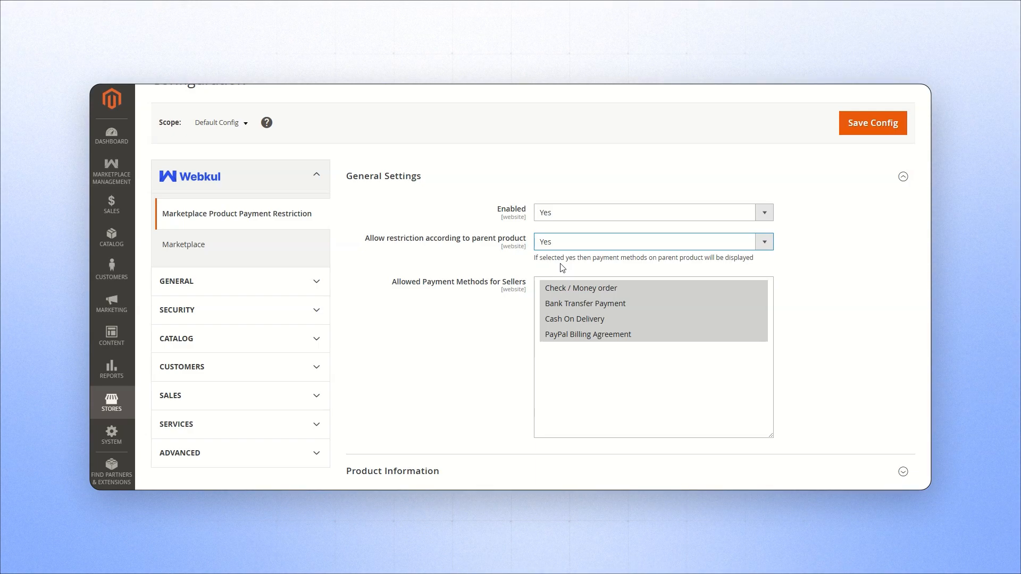
Step: Allow sellers all payment methods: Check / Money order, Bank Transfer Payment, Cash On Delivery and PayPal Billing Agreement
{"action": "scroll", "coordinate": [569, 292], "scroll_direction": "down", "scroll_amount": 1}
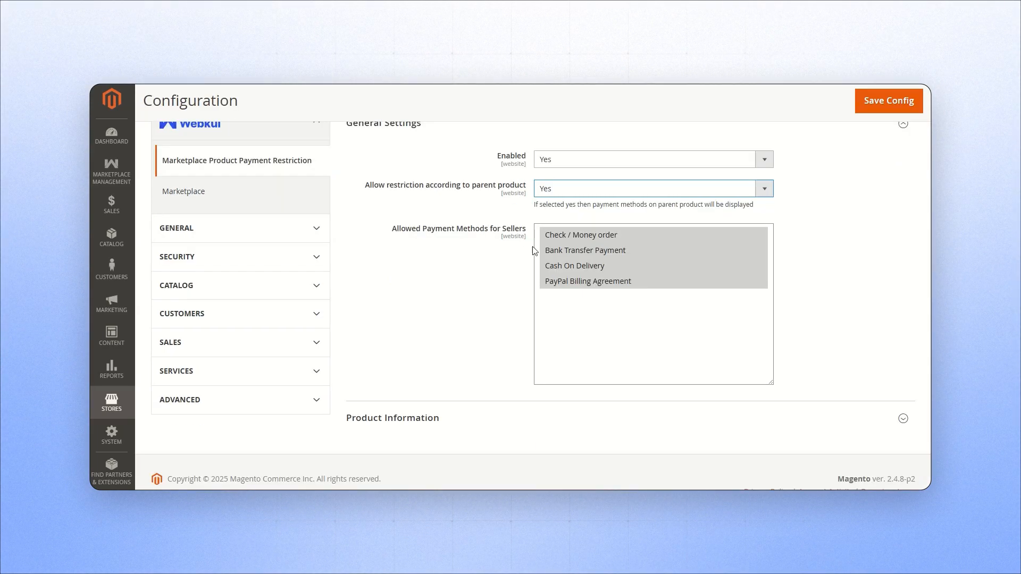
{"action": "left_click", "coordinate": [575, 310]}
{"action": "left_click", "coordinate": [572, 287]}
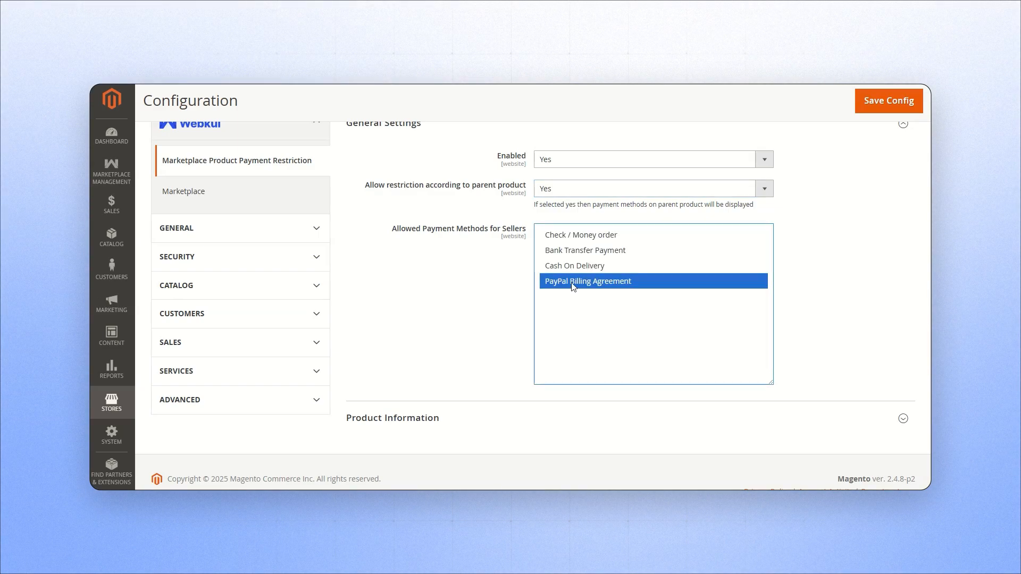
{"action": "key", "text": "ctrl+a"}
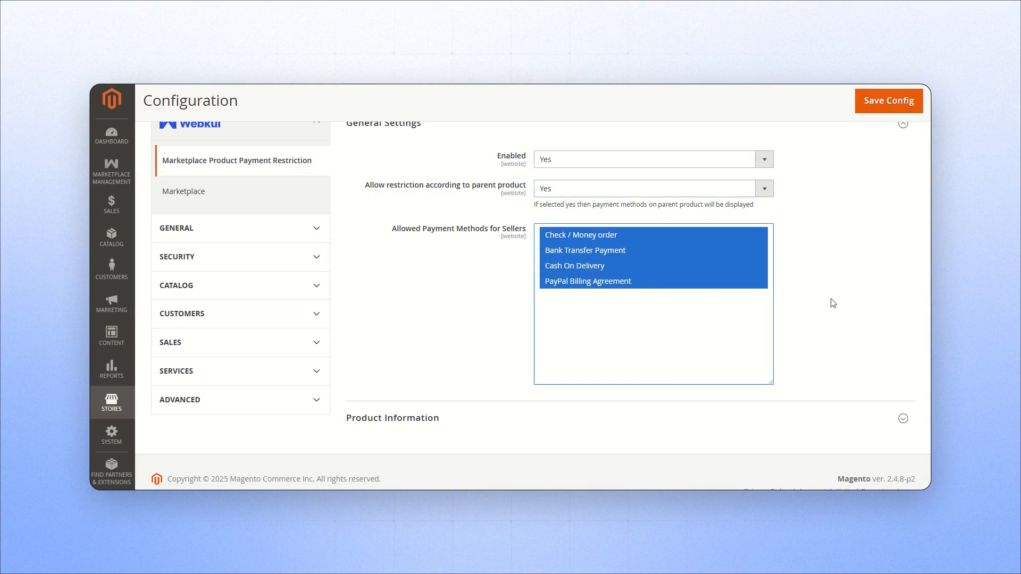
Step: Review the extension's Product Information section and save the payment restriction configuration
{"action": "left_click", "coordinate": [449, 391]}
{"action": "left_click", "coordinate": [420, 418]}
{"action": "scroll", "coordinate": [421, 372], "scroll_direction": "down", "scroll_amount": 3}
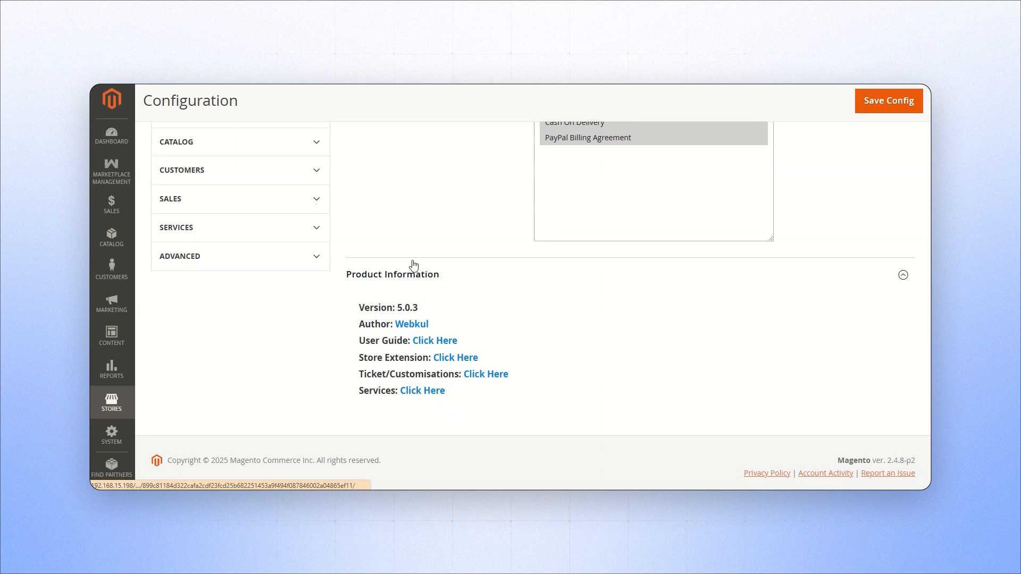
{"action": "scroll", "coordinate": [410, 267], "scroll_direction": "down", "scroll_amount": 1}
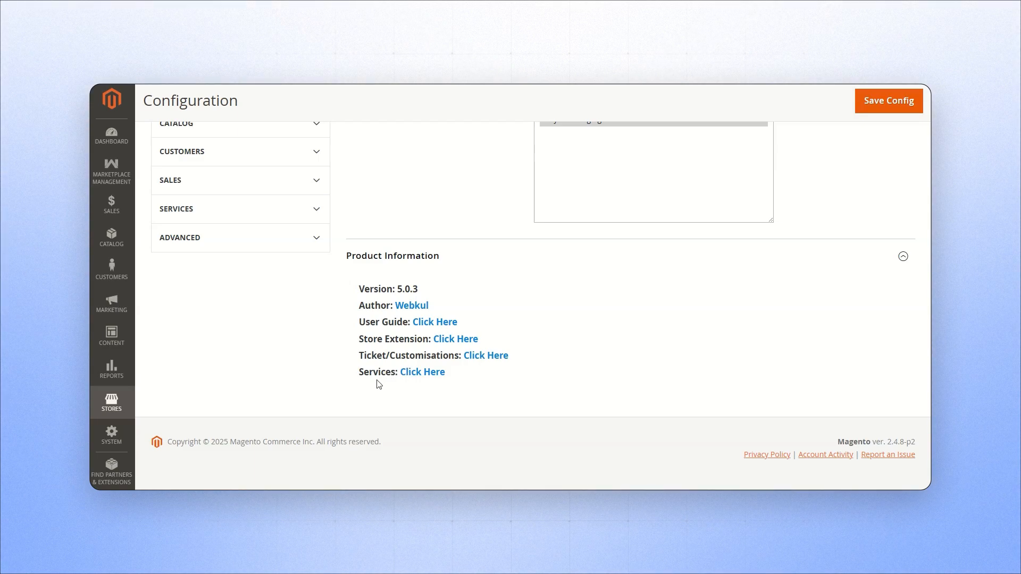
{"action": "left_click", "coordinate": [408, 260]}
{"action": "scroll", "coordinate": [503, 287], "scroll_direction": "up", "scroll_amount": 3}
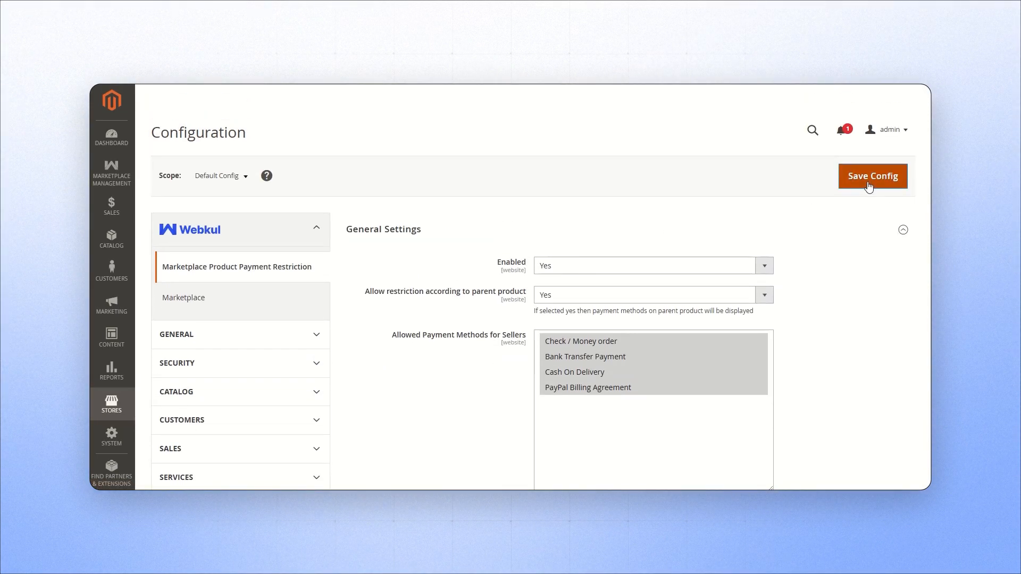
{"action": "left_click", "coordinate": [872, 176]}
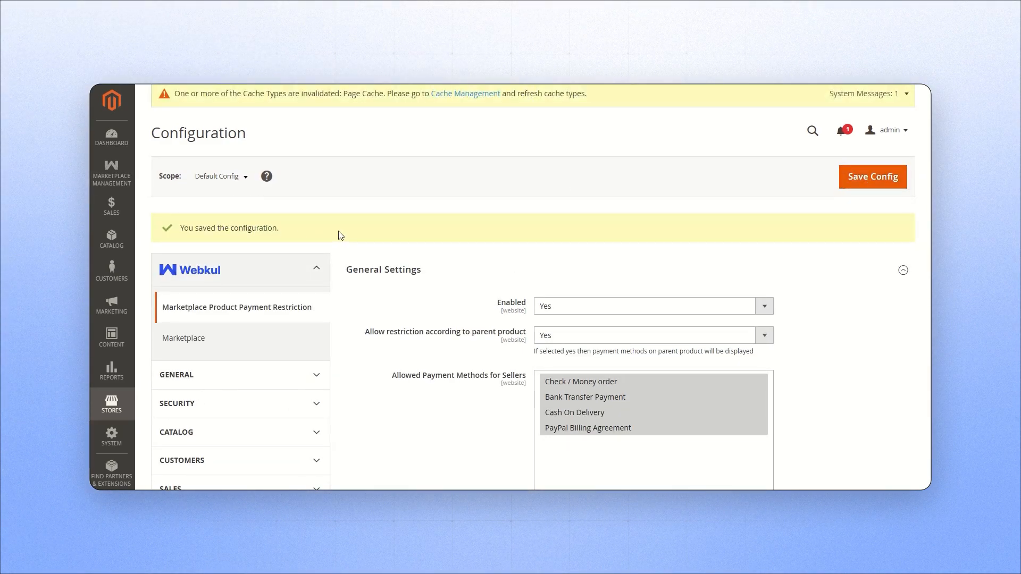
Step: Reach the payment restriction Configuration Setting through Marketplace Management and view its General Settings
{"action": "left_click", "coordinate": [93, 180]}
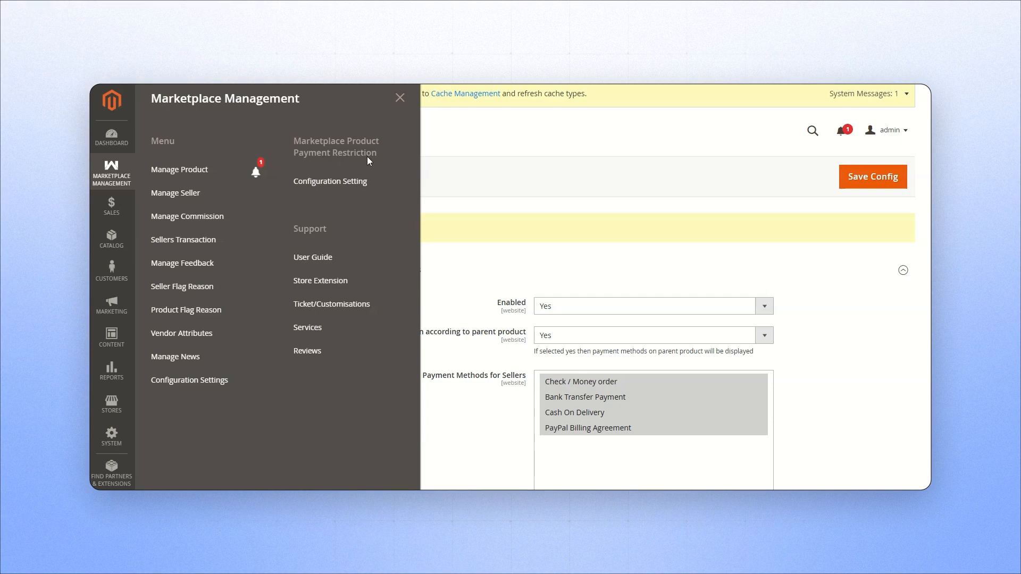
{"action": "left_click", "coordinate": [349, 183]}
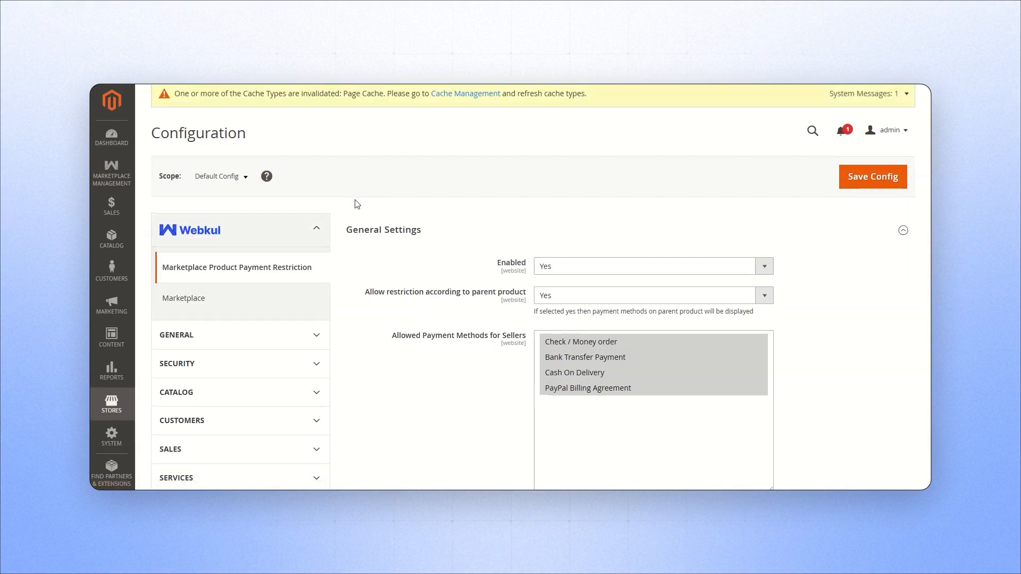
{"action": "left_click", "coordinate": [381, 228]}
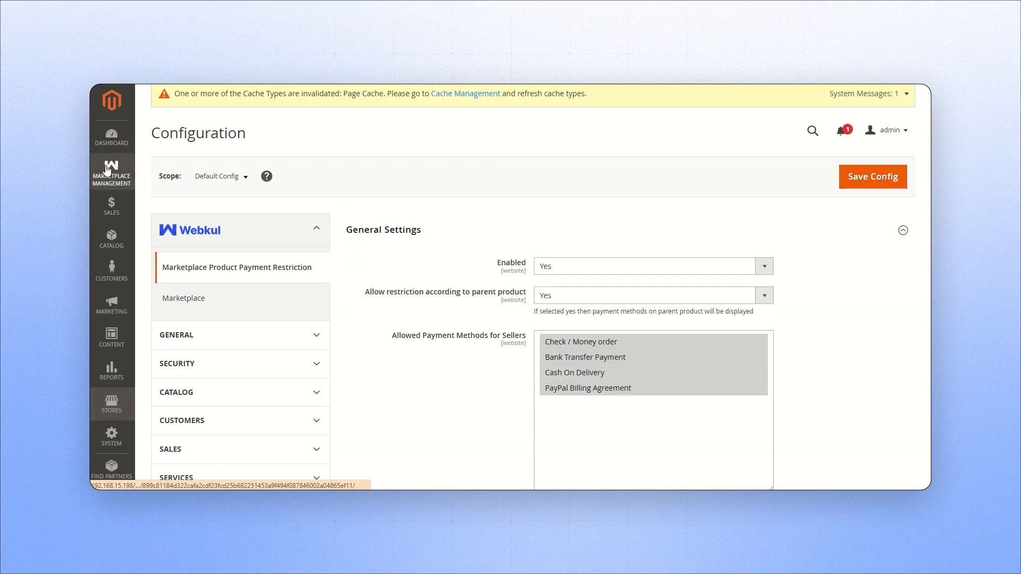
Step: Open the approved seller's record in Manage Seller and show its Payment Method Restriction settings
{"action": "left_click", "coordinate": [107, 169]}
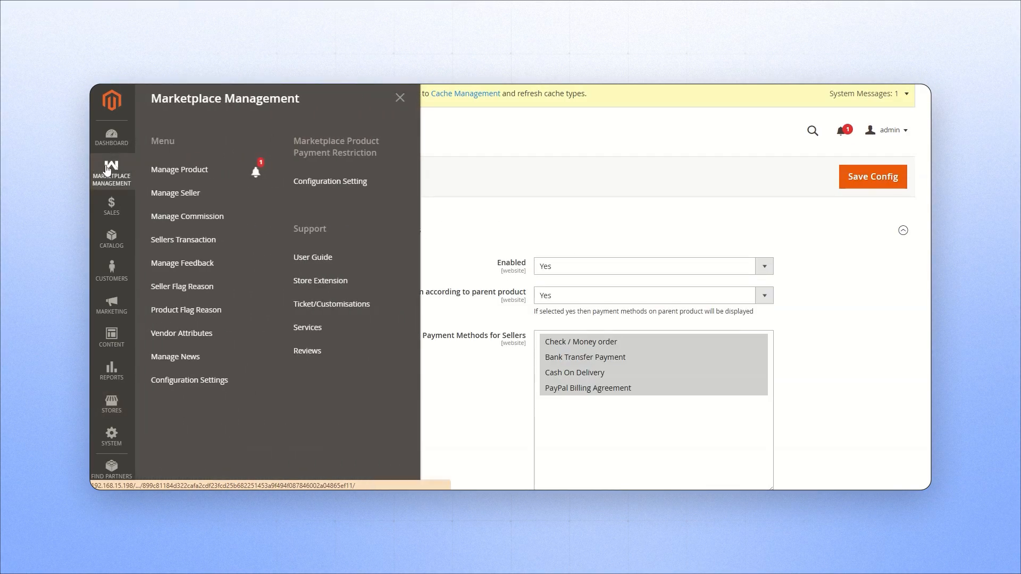
{"action": "left_click", "coordinate": [202, 194]}
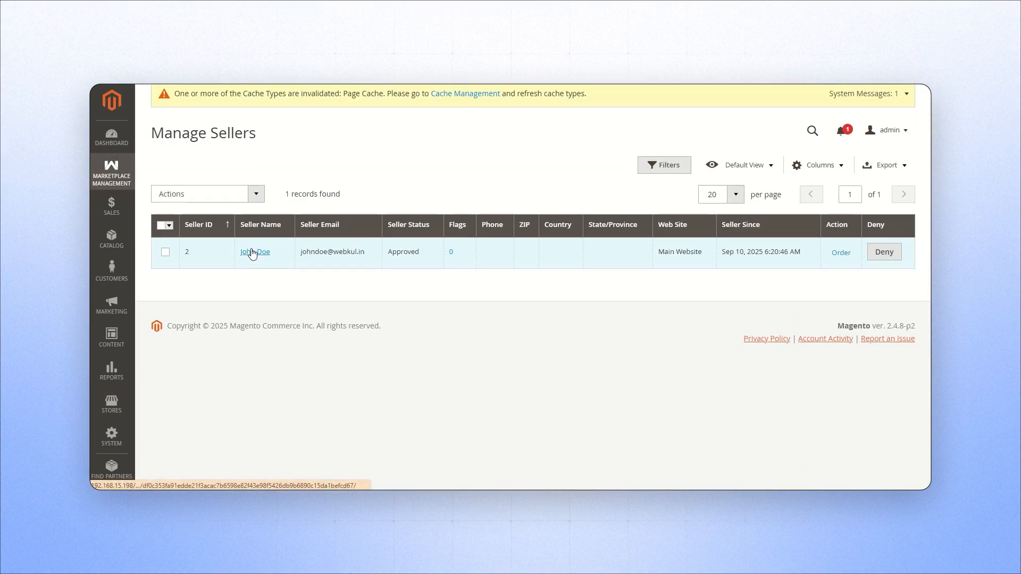
{"action": "left_click", "coordinate": [255, 252]}
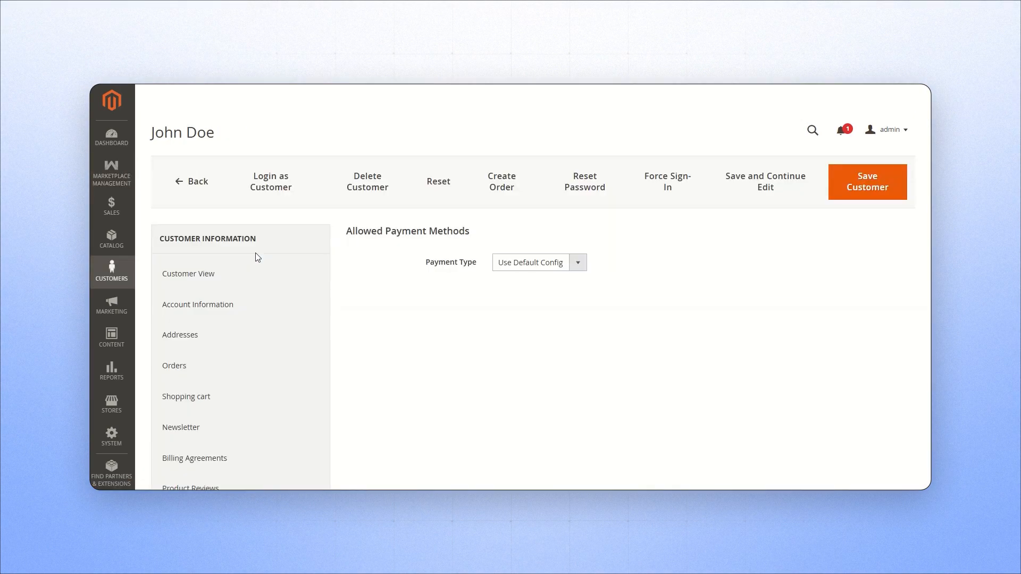
{"action": "scroll", "coordinate": [337, 277], "scroll_direction": "down", "scroll_amount": 5}
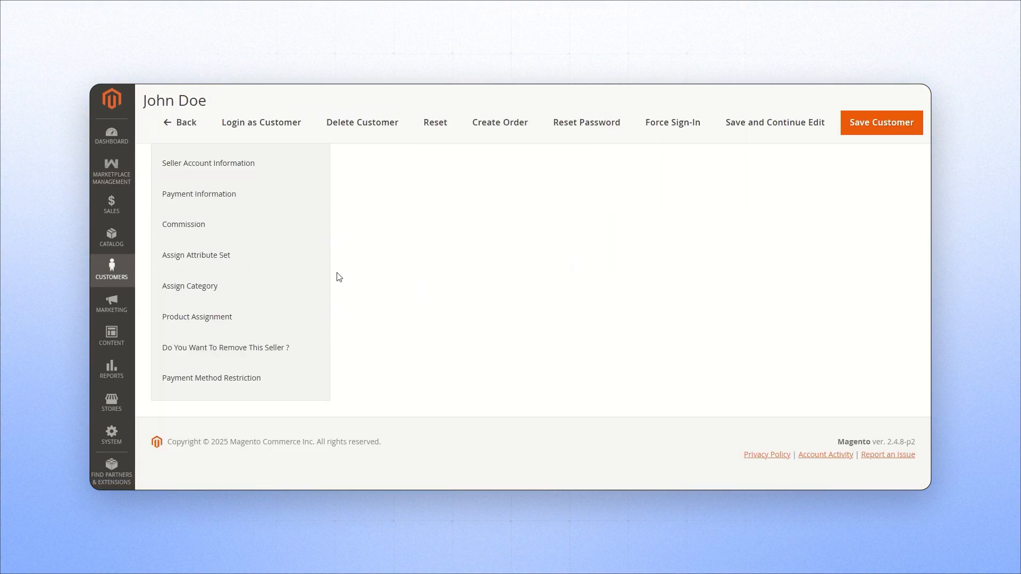
{"action": "left_click", "coordinate": [217, 378]}
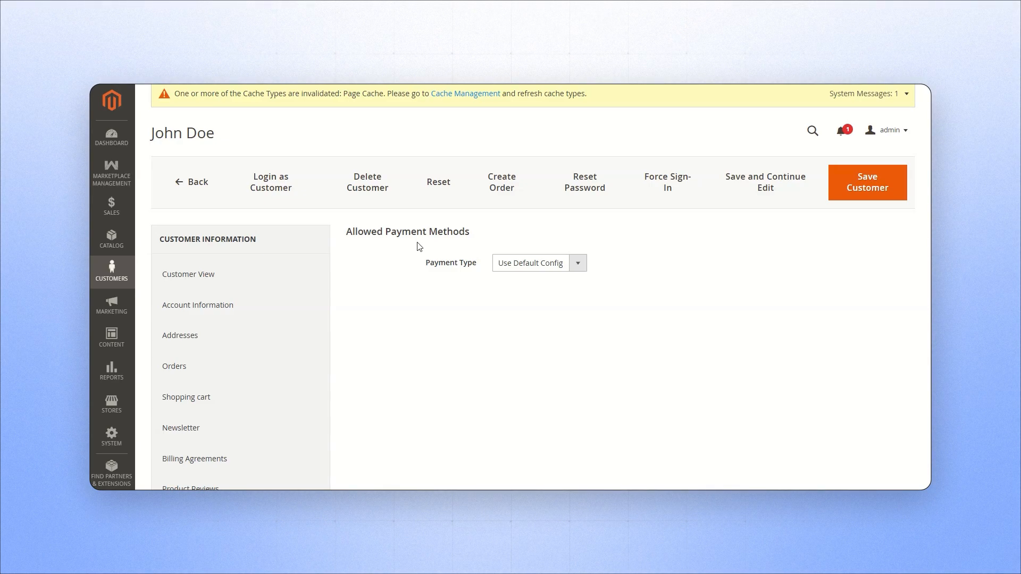
Step: Try Allow All, Allow Specific and Use Default Config as the seller's allowed Payment Type
{"action": "left_click", "coordinate": [507, 263]}
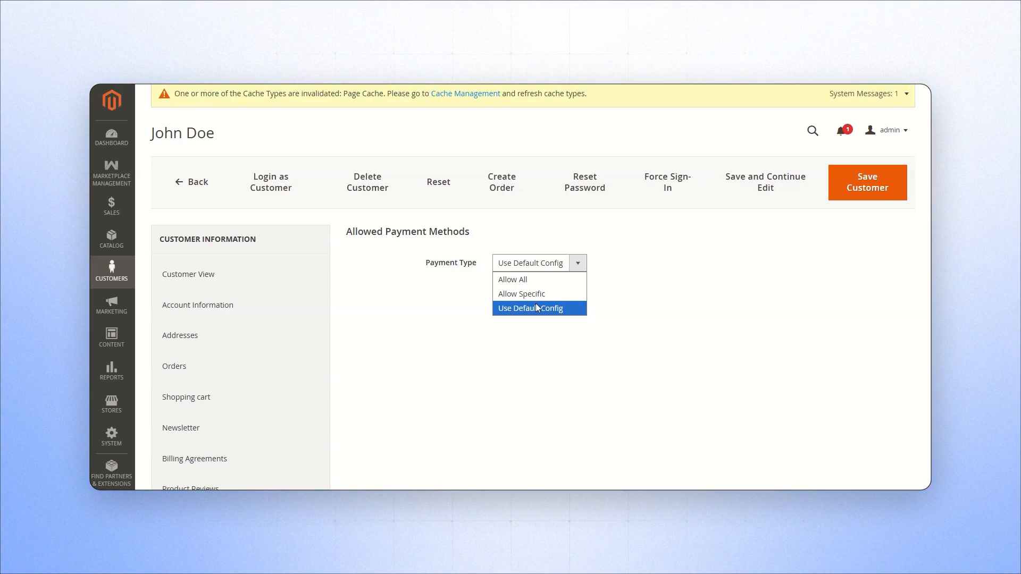
{"action": "left_click", "coordinate": [528, 278]}
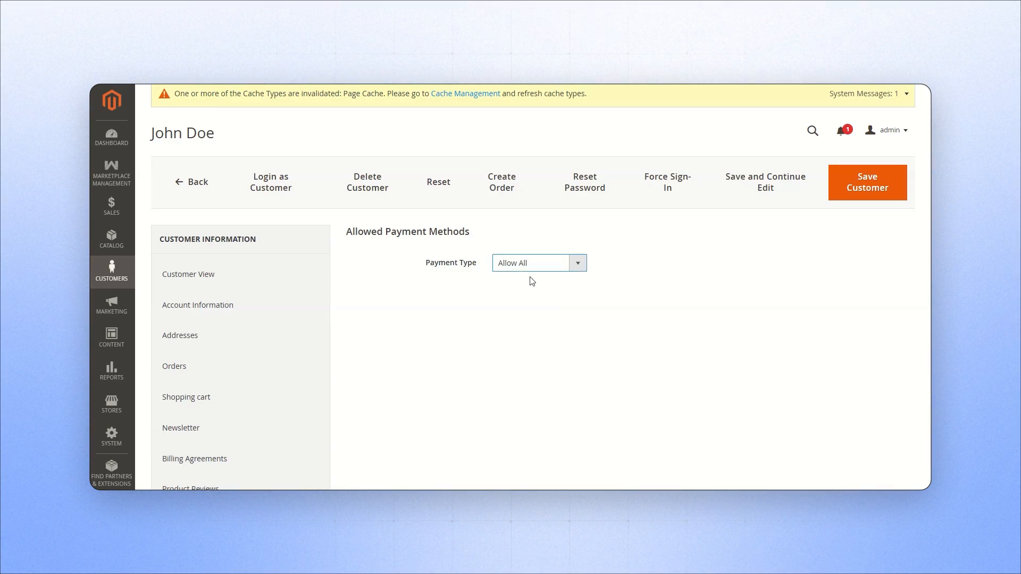
{"action": "left_click", "coordinate": [531, 263]}
{"action": "left_click", "coordinate": [529, 296]}
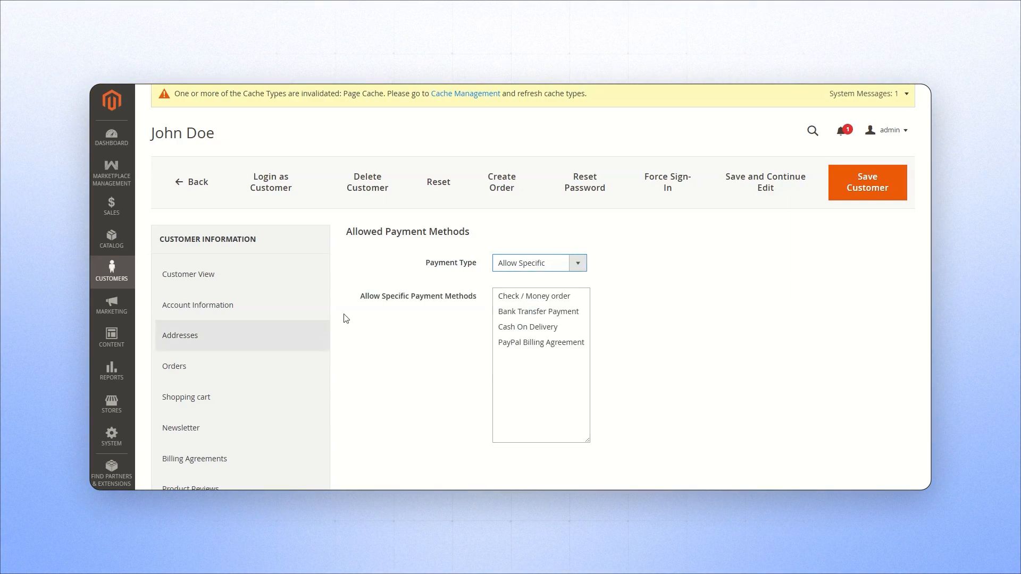
{"action": "scroll", "coordinate": [429, 292], "scroll_direction": "down", "scroll_amount": 1}
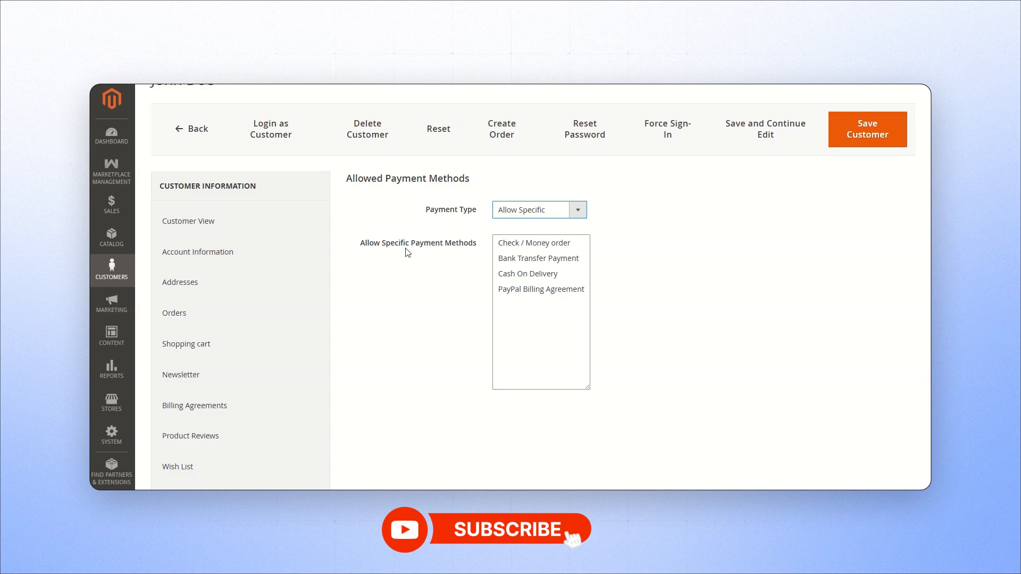
{"action": "left_click", "coordinate": [532, 210]}
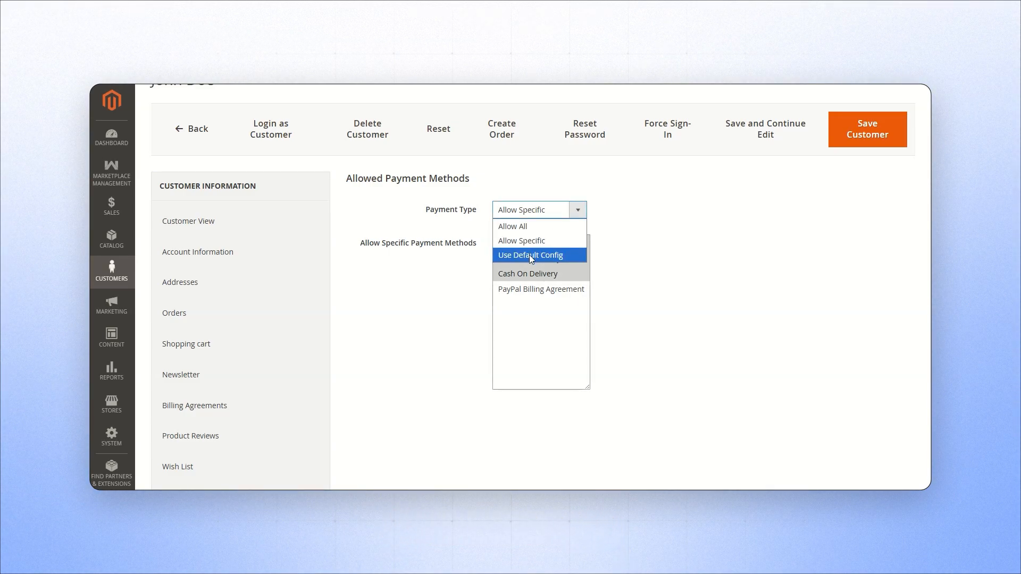
{"action": "left_click", "coordinate": [530, 256]}
Step: Set the seller's Payment Type to Allow All and save the customer
{"action": "left_click", "coordinate": [529, 208]}
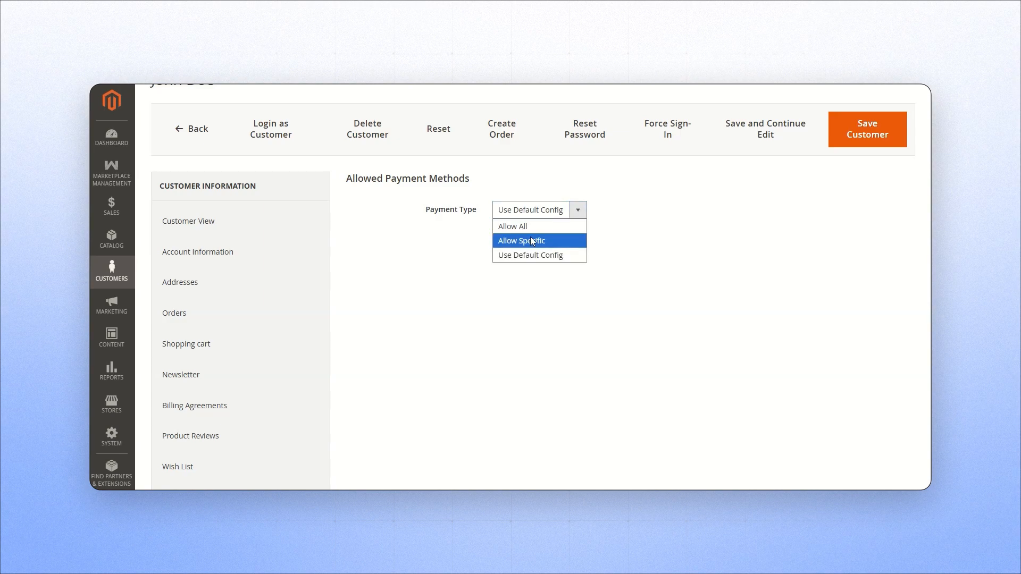
{"action": "left_click", "coordinate": [529, 227]}
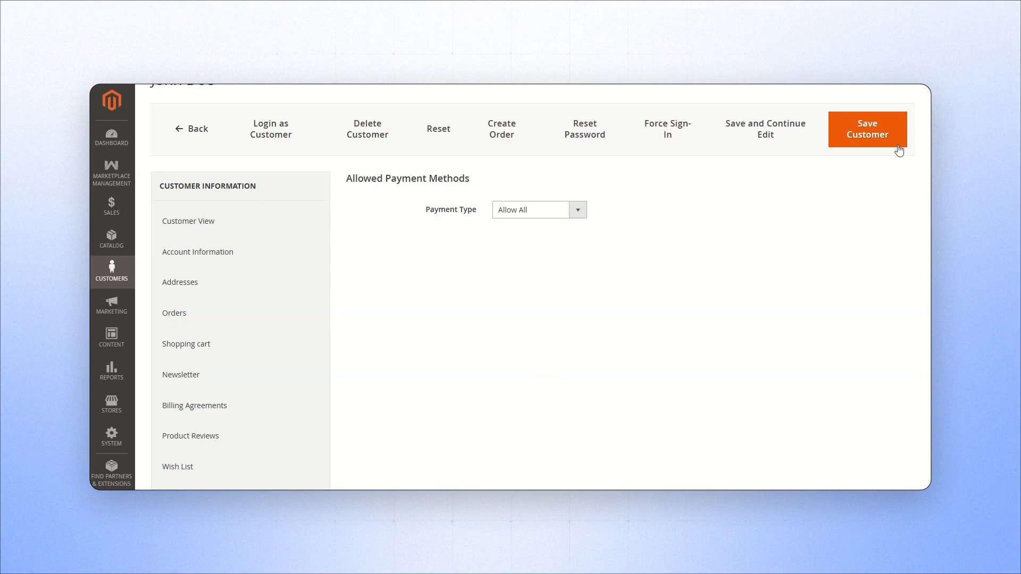
{"action": "left_click", "coordinate": [893, 129]}
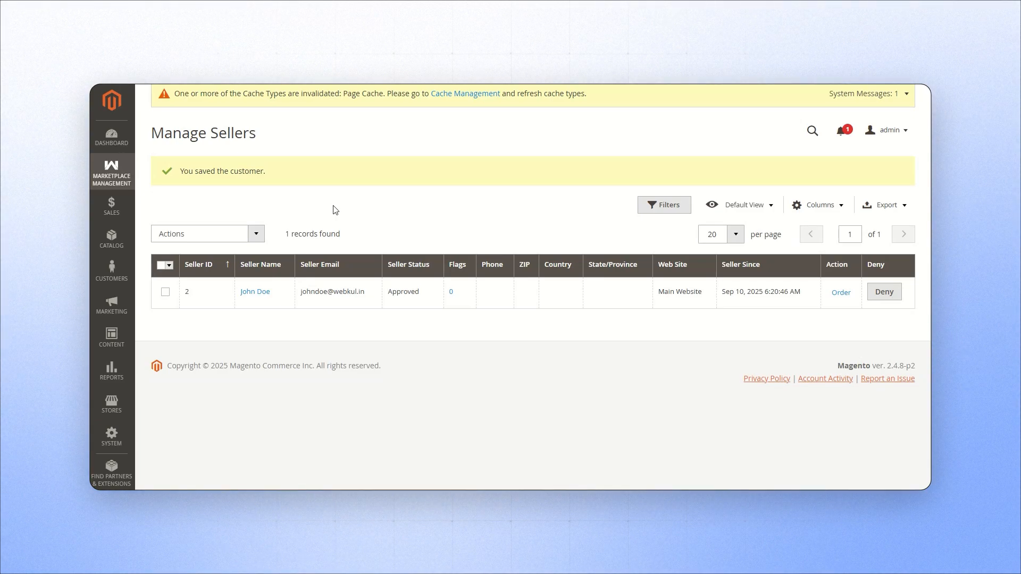
Step: Open the Joust Duffle Bag product from the catalog and show its Allowed Payment Type settings
{"action": "left_click", "coordinate": [111, 239]}
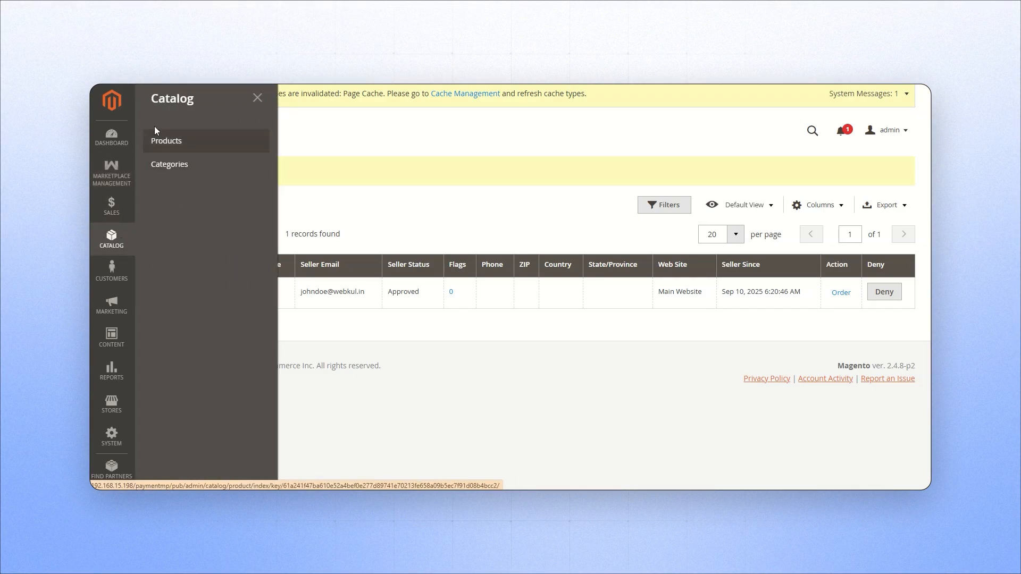
{"action": "left_click", "coordinate": [174, 139]}
{"action": "left_click", "coordinate": [346, 335]}
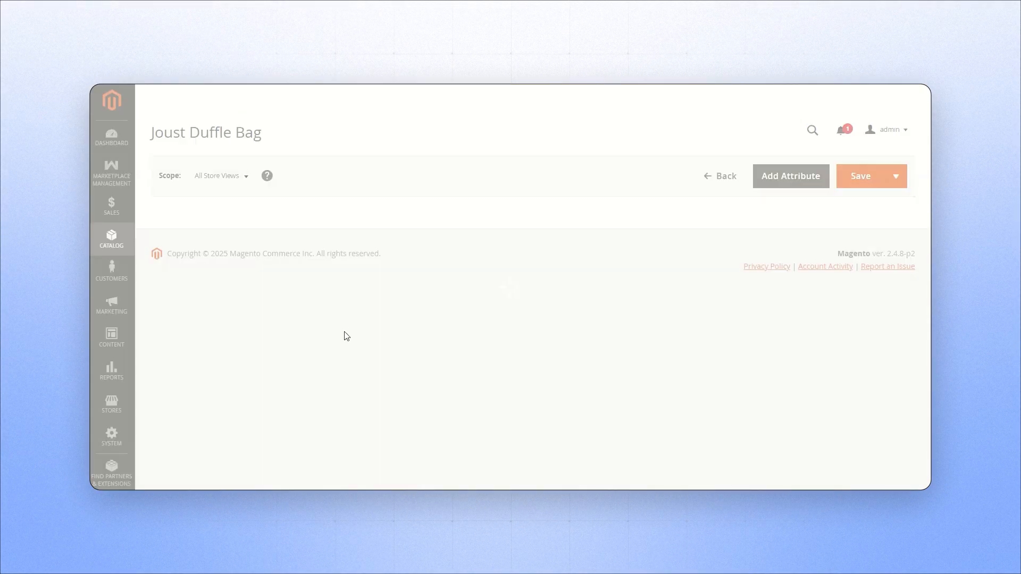
{"action": "scroll", "coordinate": [372, 293], "scroll_direction": "down", "scroll_amount": 15}
Step: Try Allow All as the Joust Duffle Bag's Allowed Payment Type
{"action": "left_click", "coordinate": [383, 212]}
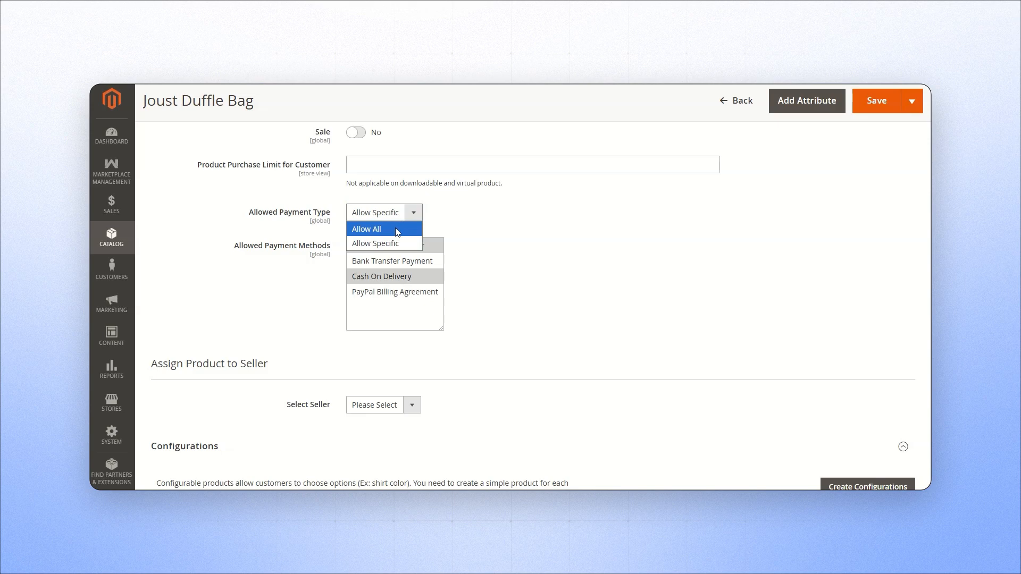
{"action": "left_click", "coordinate": [396, 229]}
{"action": "left_click", "coordinate": [400, 218]}
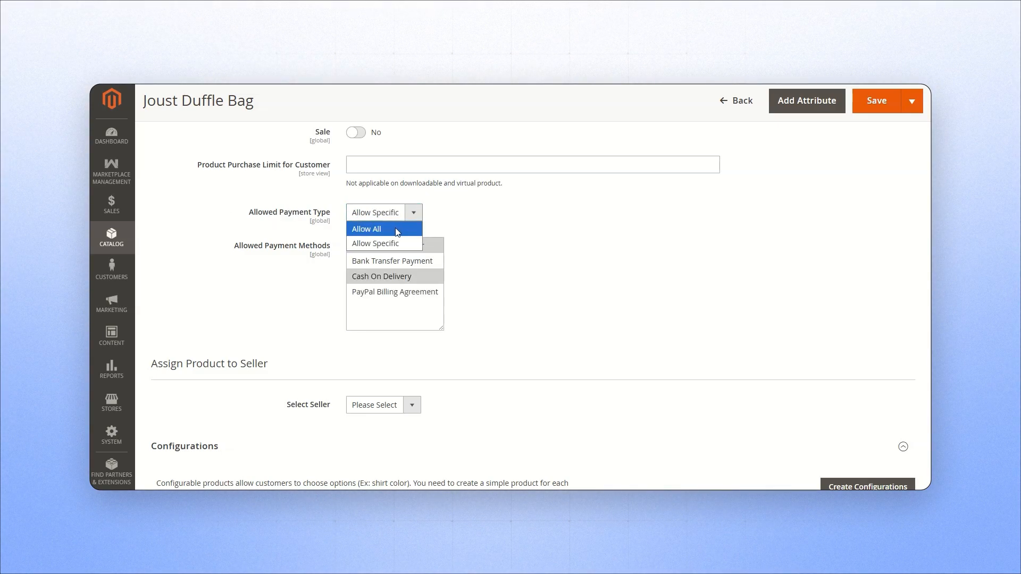
{"action": "left_click", "coordinate": [396, 230]}
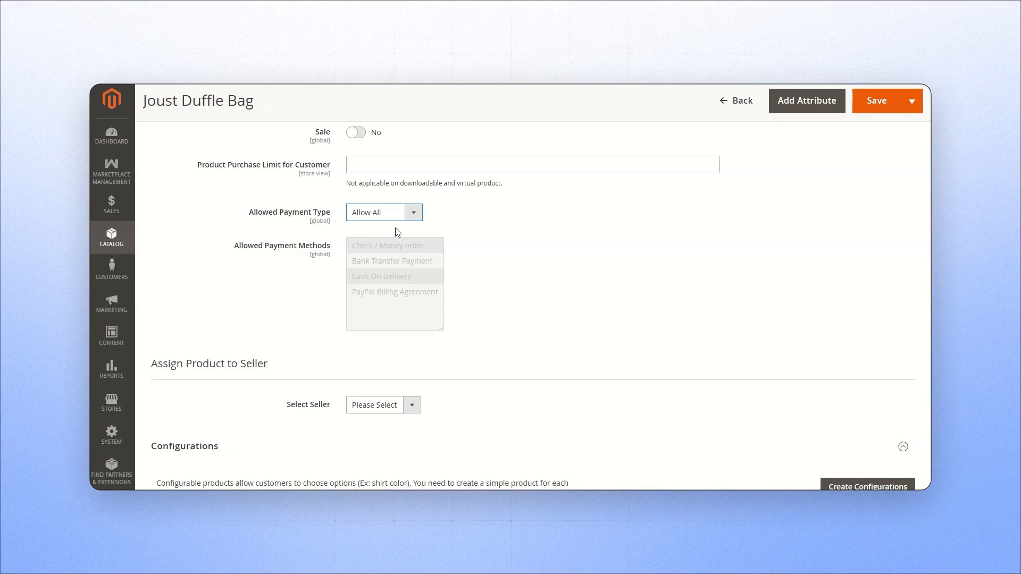
Step: Set the product's Allowed Payment Type to Allow Specific with Bank Transfer Payment and Cash On Delivery, and save the product
{"action": "left_click", "coordinate": [396, 222]}
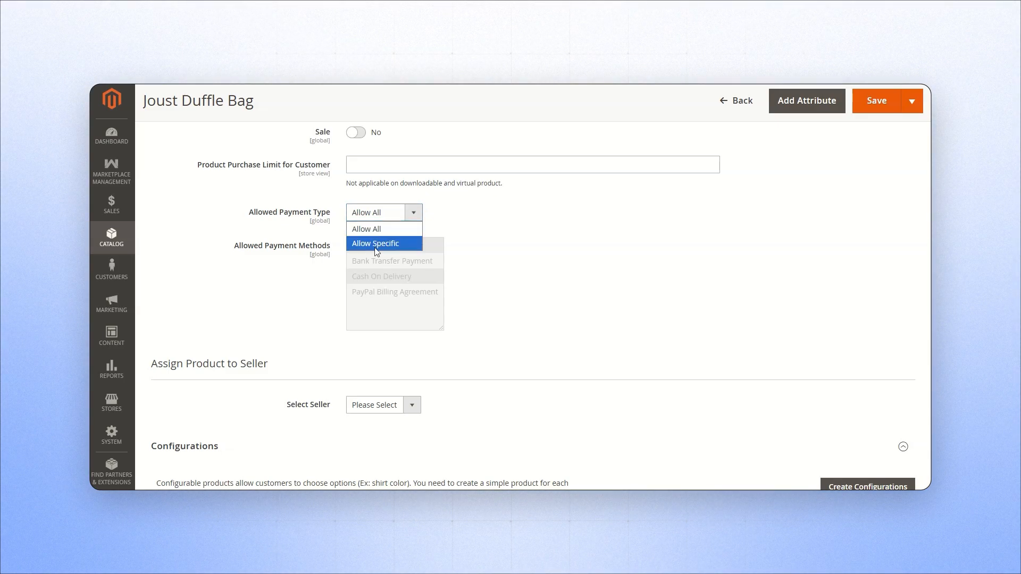
{"action": "left_click", "coordinate": [375, 244]}
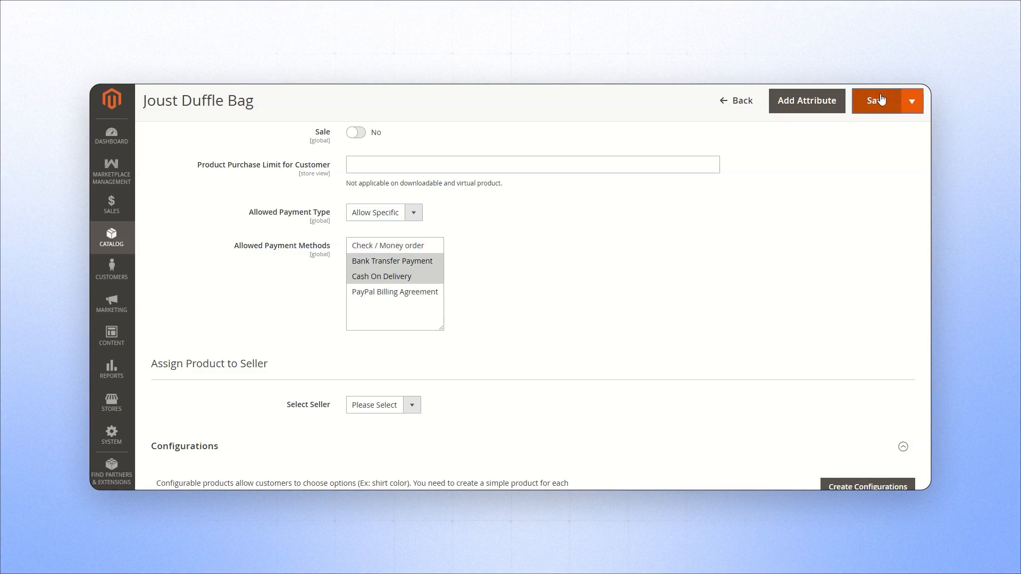
{"action": "left_click", "coordinate": [879, 96]}
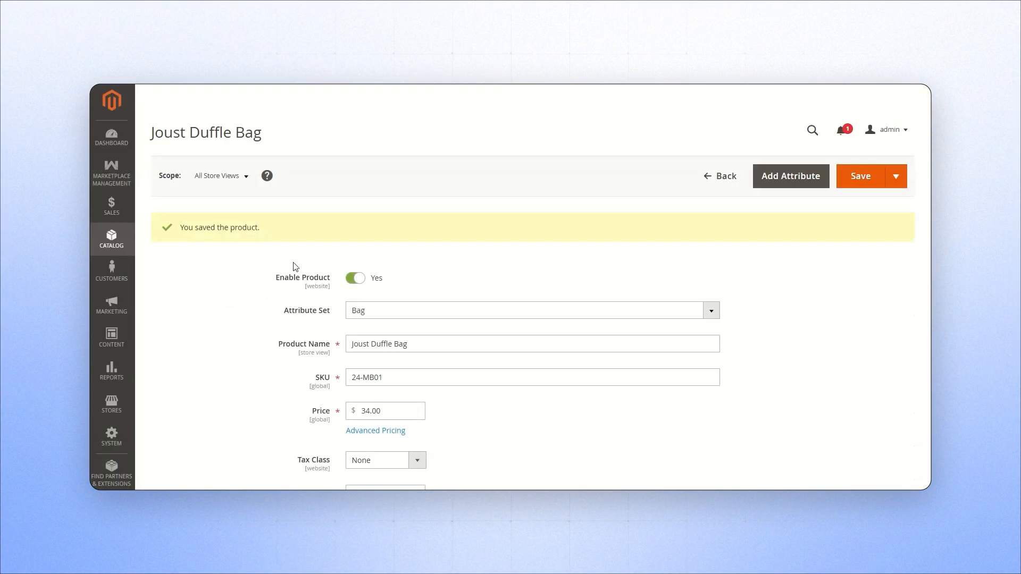
{"action": "scroll", "coordinate": [468, 280], "scroll_direction": "down", "scroll_amount": 20}
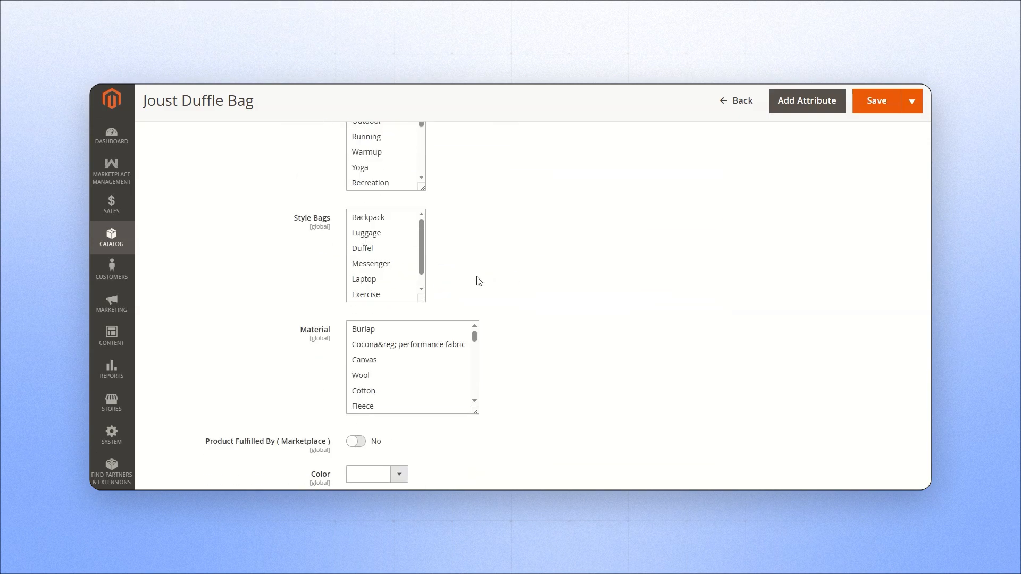
{"action": "scroll", "coordinate": [479, 282], "scroll_direction": "up", "scroll_amount": 2}
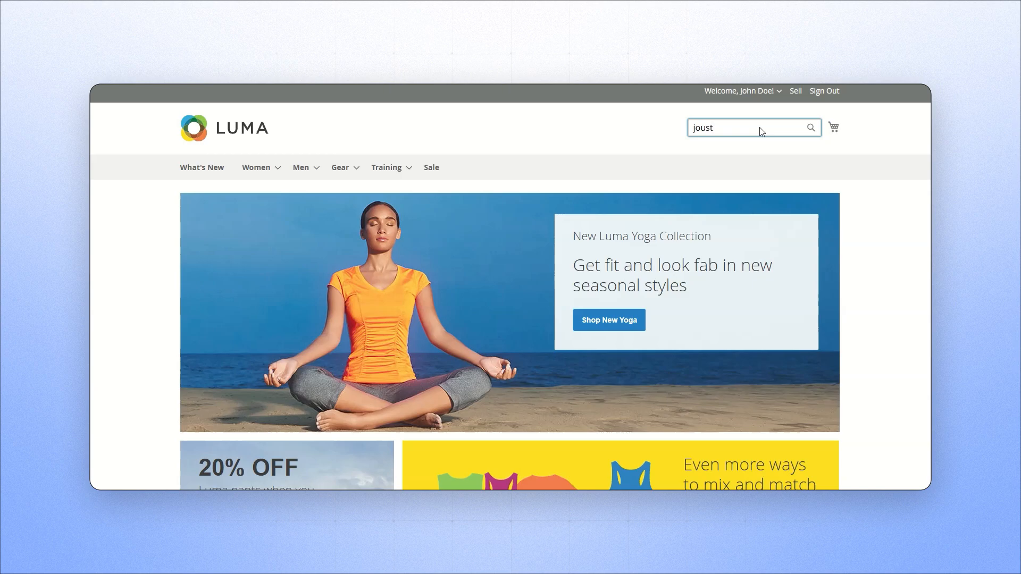
Step: Search the Luma storefront for "joust" and add the Joust Duffle Bag to the cart
{"action": "key", "text": "Return"}
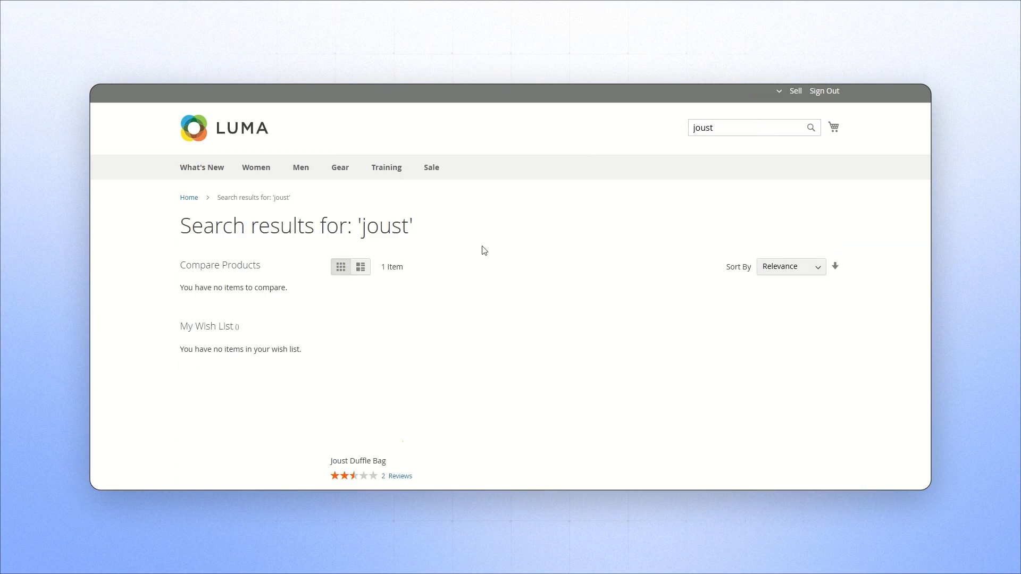
{"action": "scroll", "coordinate": [394, 264], "scroll_direction": "down", "scroll_amount": 2}
{"action": "left_click", "coordinate": [395, 264]}
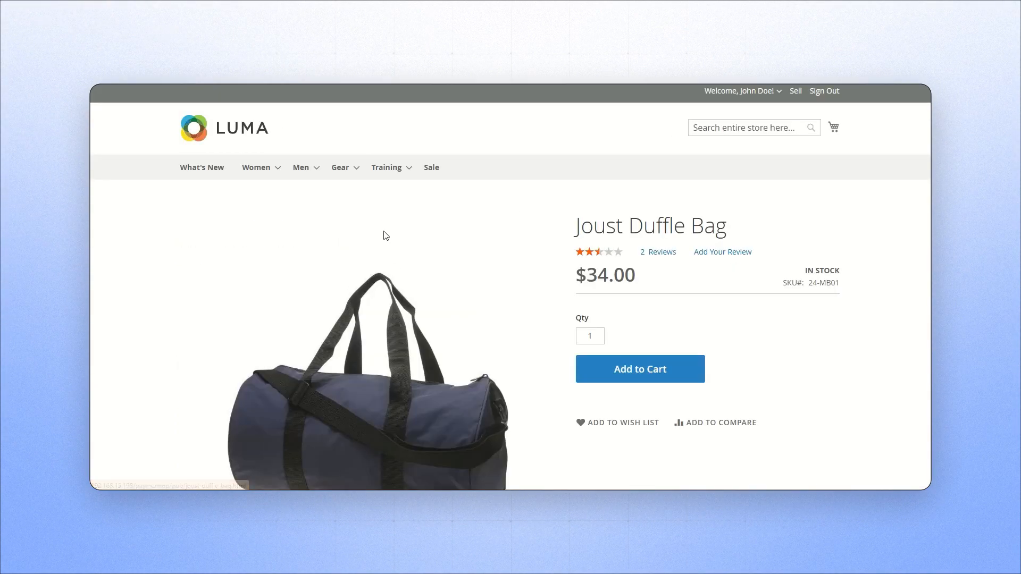
{"action": "left_click", "coordinate": [642, 372]}
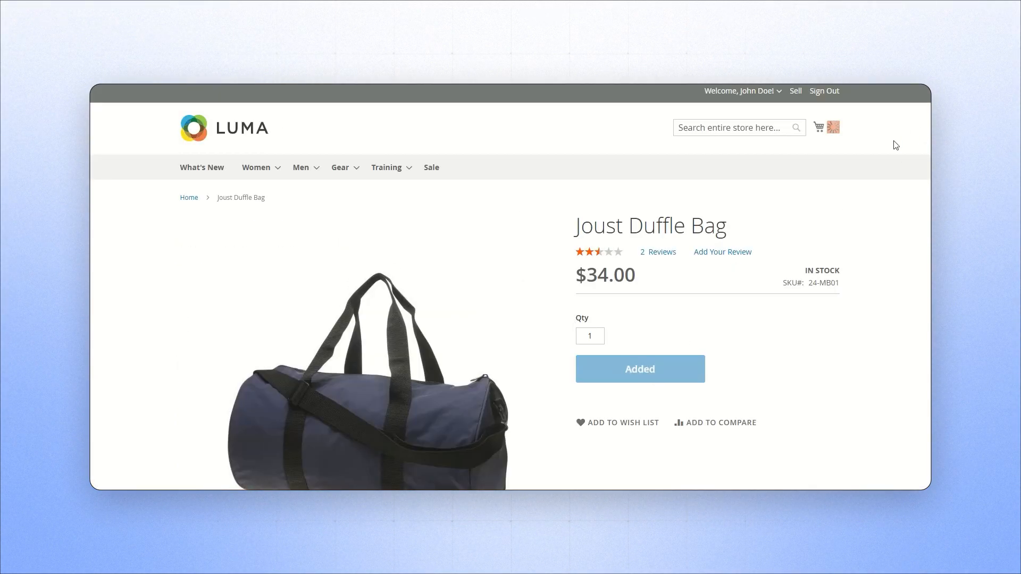
Step: Check out the cart with the Joust Duffle Bag and continue from the shipping details to the payment stage
{"action": "left_click", "coordinate": [831, 128]}
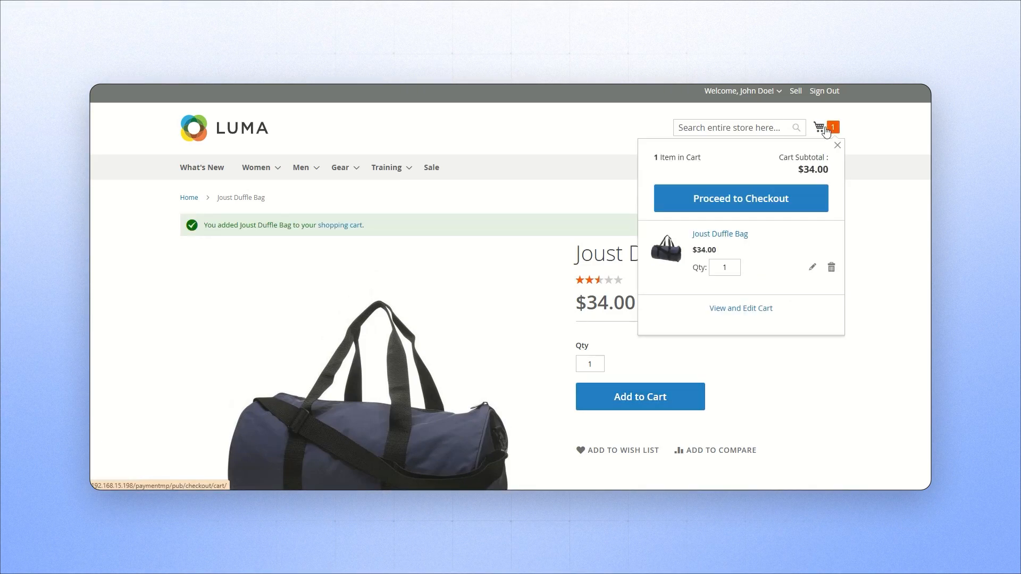
{"action": "left_click", "coordinate": [734, 199]}
{"action": "scroll", "coordinate": [392, 232], "scroll_direction": "down", "scroll_amount": 6}
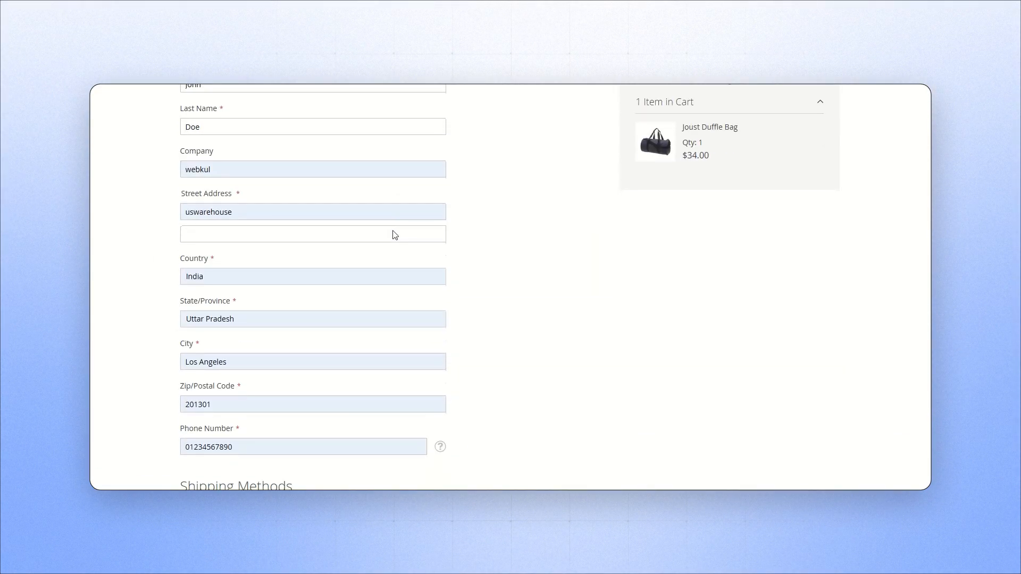
{"action": "left_click", "coordinate": [594, 400]}
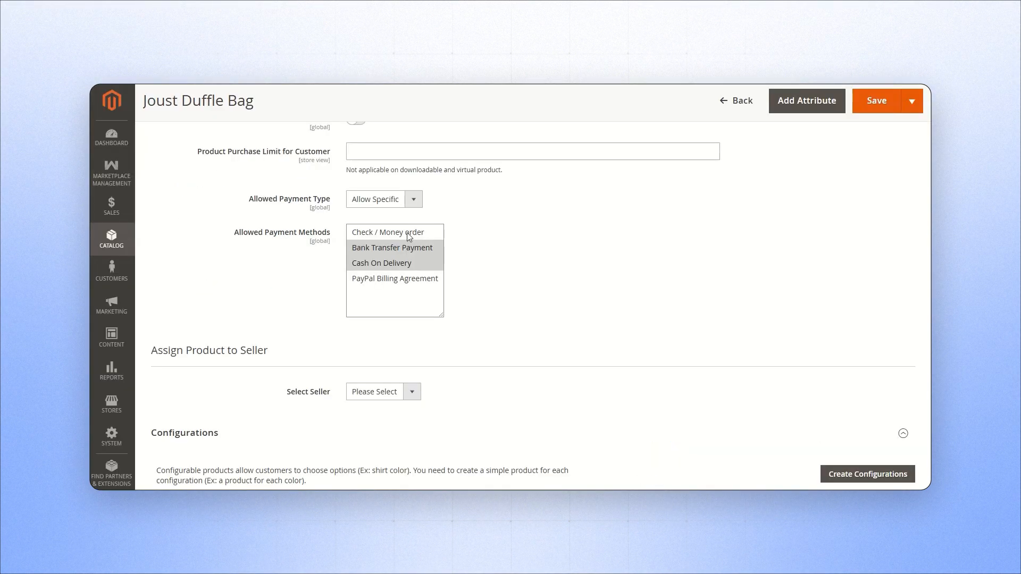
Step: Back in the Magento admin, add Check / Money order to the Joust Duffle Bag's allowed payment methods and save the product
{"action": "left_click", "coordinate": [407, 232], "text": "ctrl"}
{"action": "left_click", "coordinate": [493, 264]}
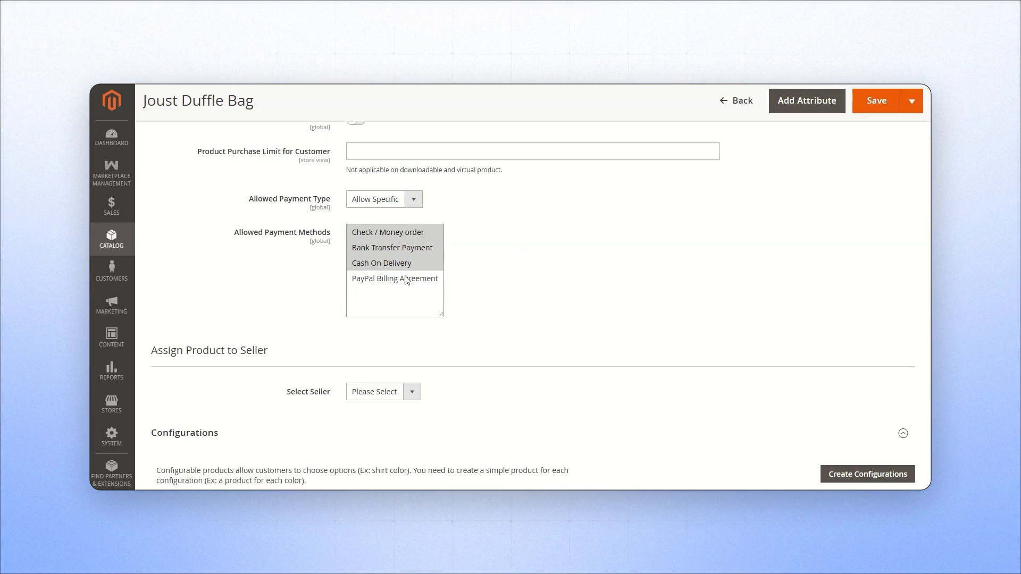
{"action": "left_click", "coordinate": [874, 107]}
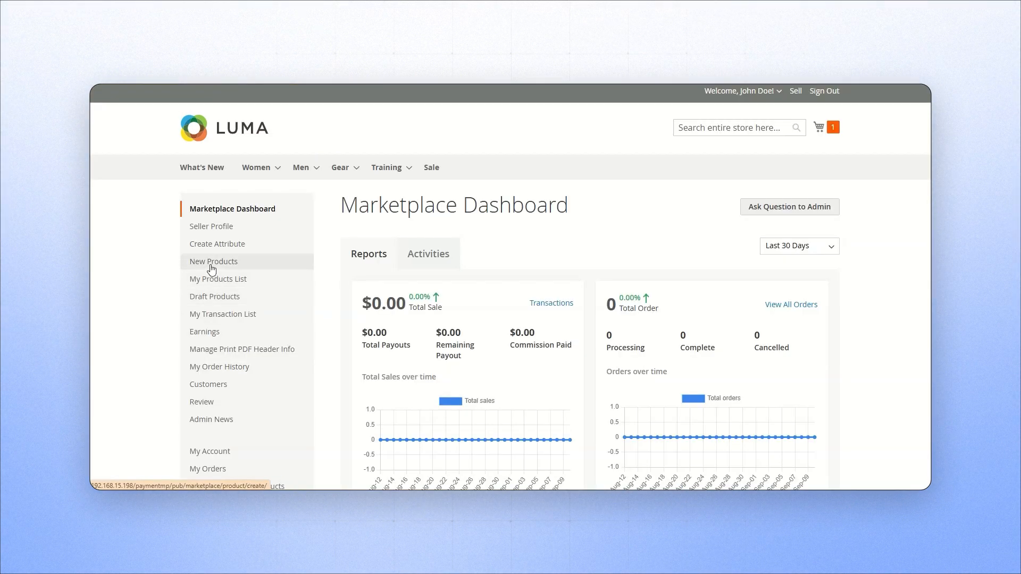
Step: Open the seller's New Products form in the marketplace storefront and view the Allowed Payment Type options
{"action": "left_click", "coordinate": [212, 263]}
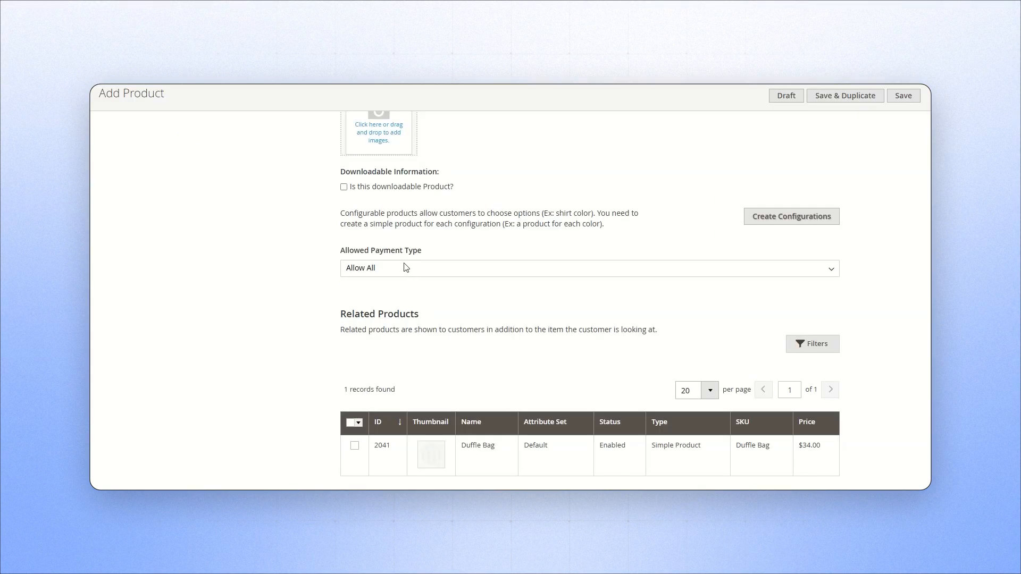
{"action": "left_click", "coordinate": [404, 267]}
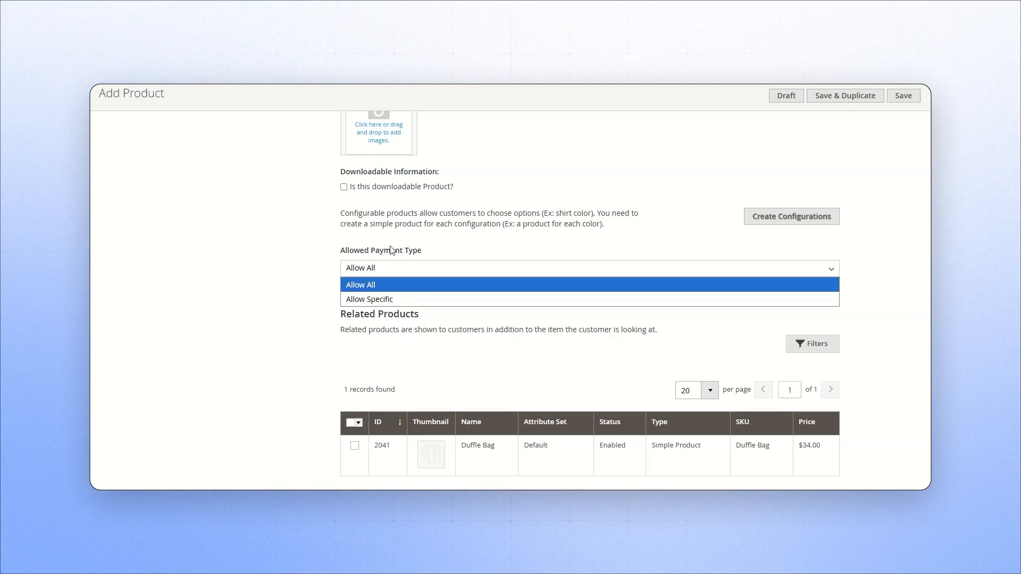
{"action": "left_click", "coordinate": [423, 250]}
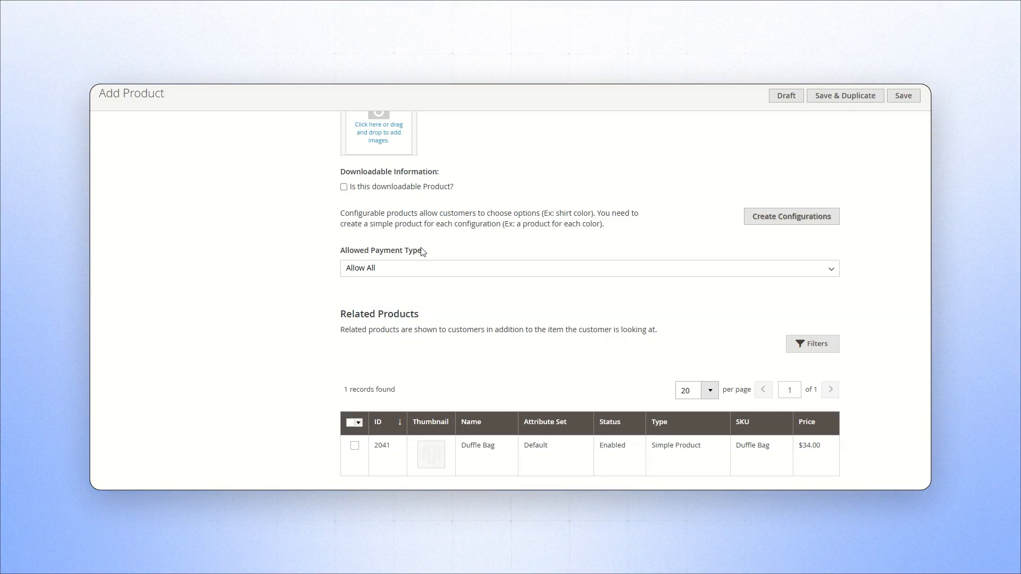
Step: Try Allow Specific with Check / Money order and Bank Transfer Payment as the new product's allowed payment methods
{"action": "left_click", "coordinate": [375, 274]}
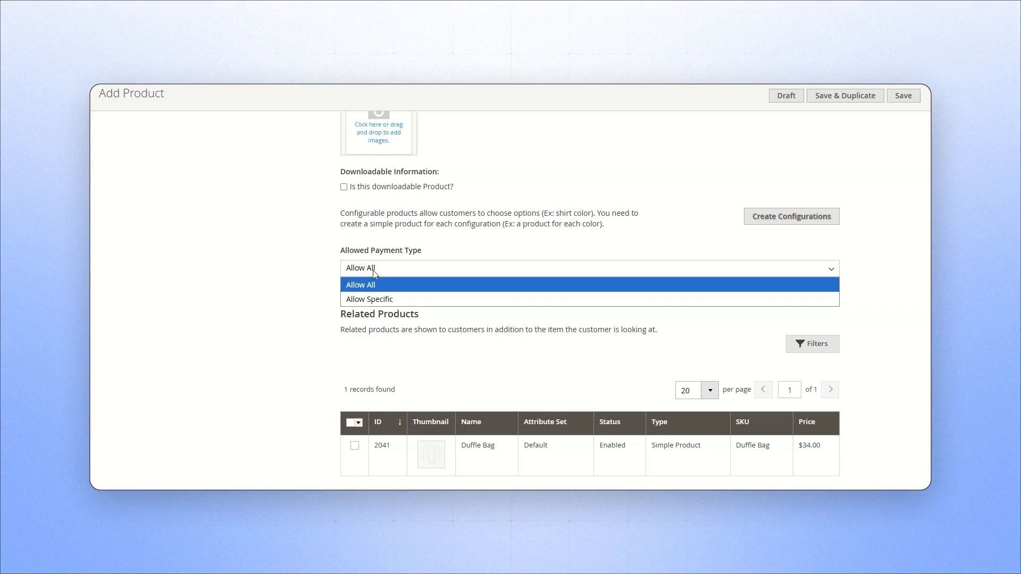
{"action": "left_click", "coordinate": [380, 298]}
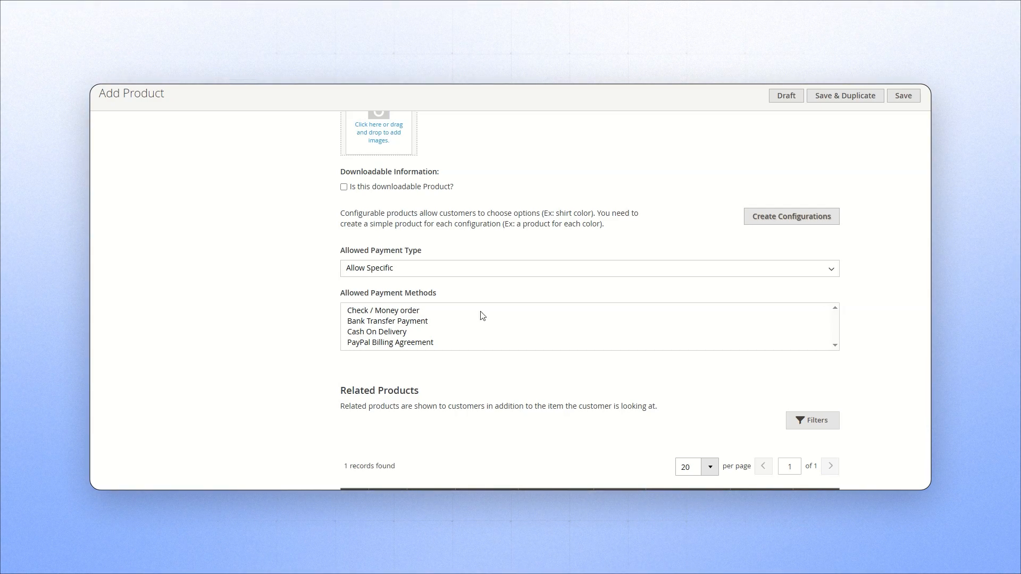
{"action": "left_click", "coordinate": [438, 314]}
{"action": "left_click", "coordinate": [421, 323], "text": "ctrl"}
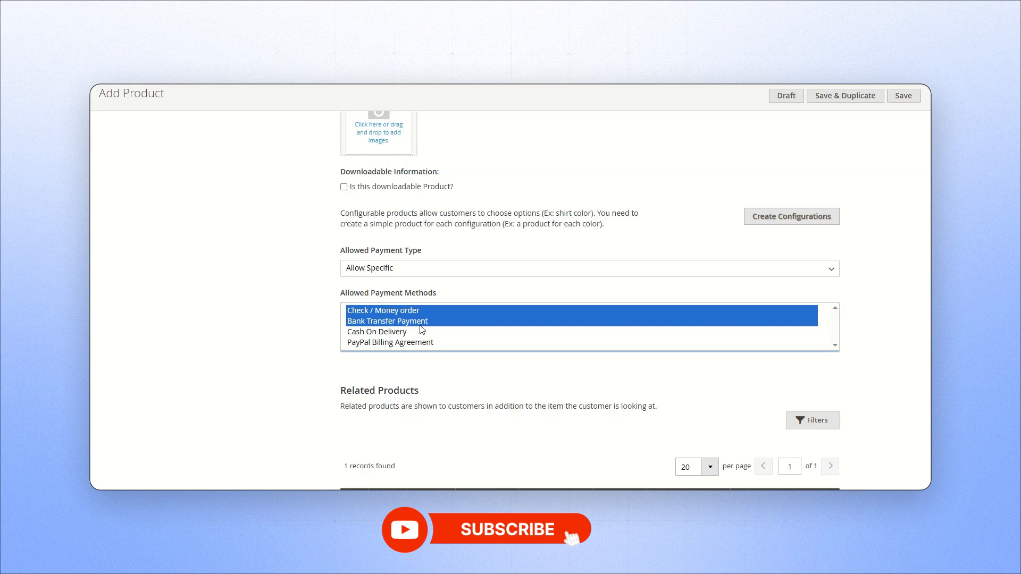
{"action": "left_click", "coordinate": [317, 342]}
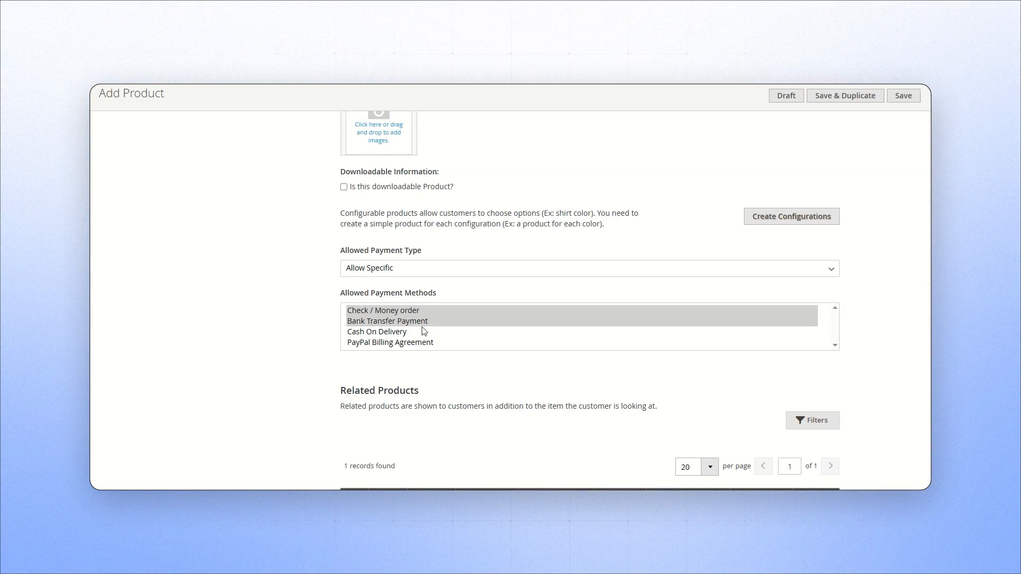
Step: Open the seller's existing Duffle Bag for editing from My Products List and confirm the edit
{"action": "scroll", "coordinate": [454, 337], "scroll_direction": "up", "scroll_amount": 10}
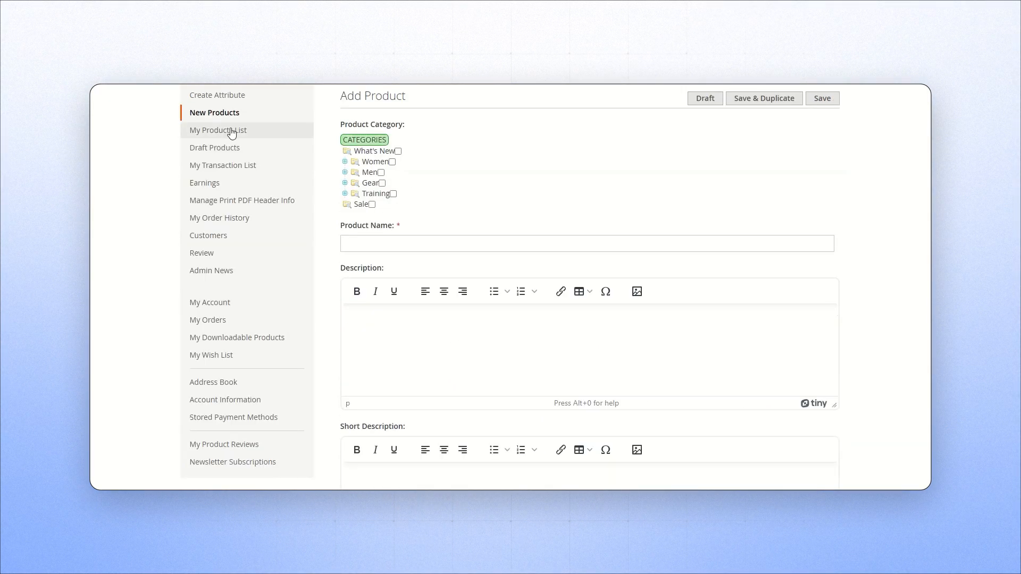
{"action": "left_click", "coordinate": [232, 132]}
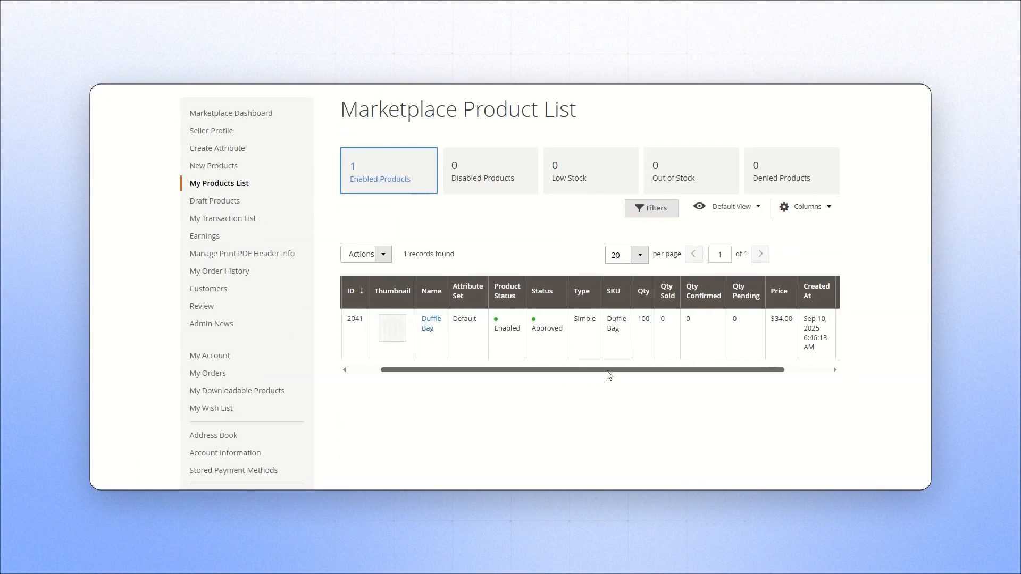
{"action": "left_click_drag", "start_coordinate": [610, 372], "coordinate": [659, 373]}
{"action": "left_click", "coordinate": [823, 319]}
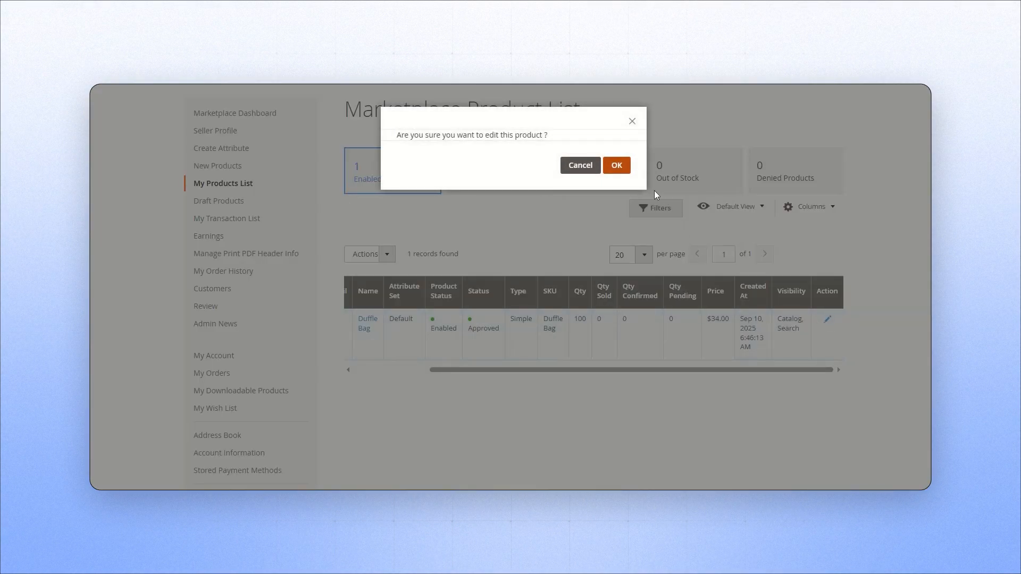
{"action": "left_click", "coordinate": [617, 165]}
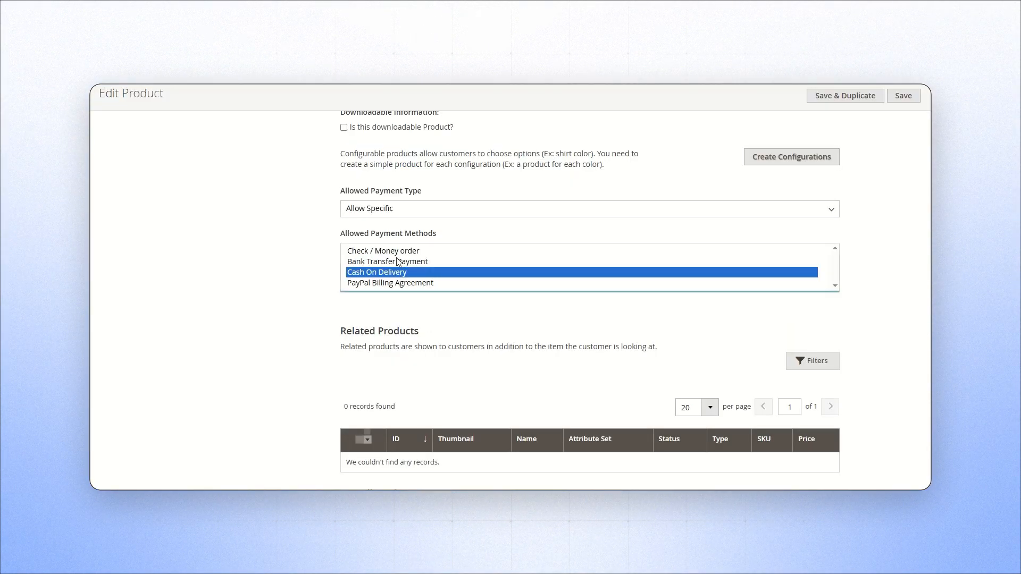
Step: Add Check / Money order alongside Cash On Delivery in the Duffle Bag's allowed payment methods, save, and review the saved product
{"action": "left_click", "coordinate": [401, 251], "text": "ctrl"}
{"action": "left_click", "coordinate": [288, 267]}
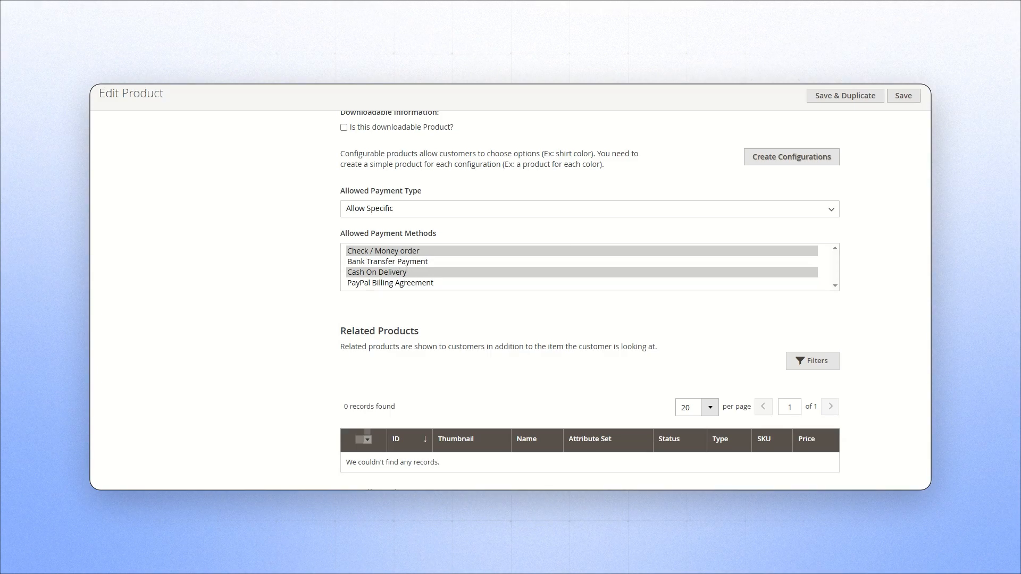
{"action": "left_click", "coordinate": [904, 96]}
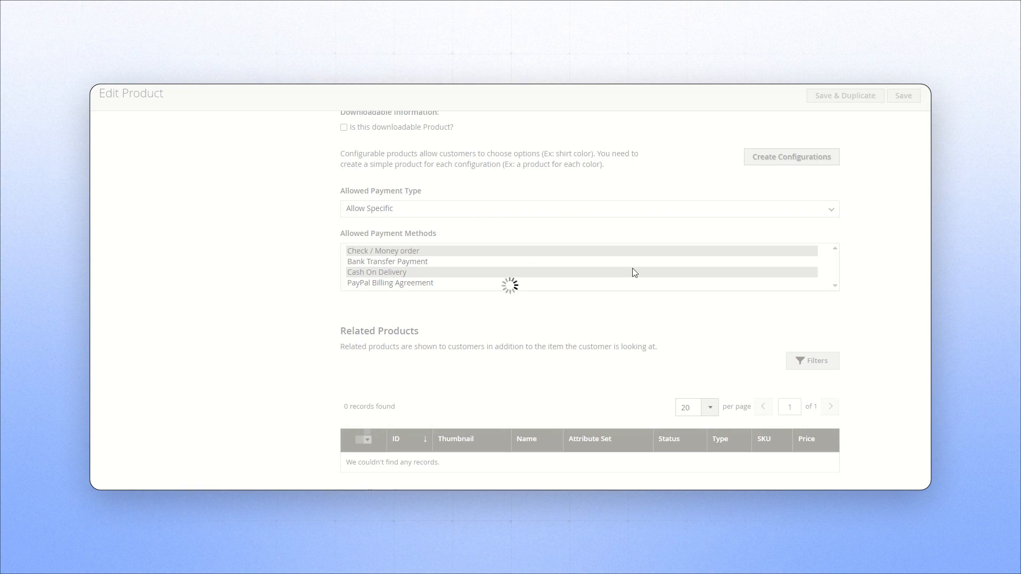
{"action": "scroll", "coordinate": [444, 317], "scroll_direction": "down", "scroll_amount": 2}
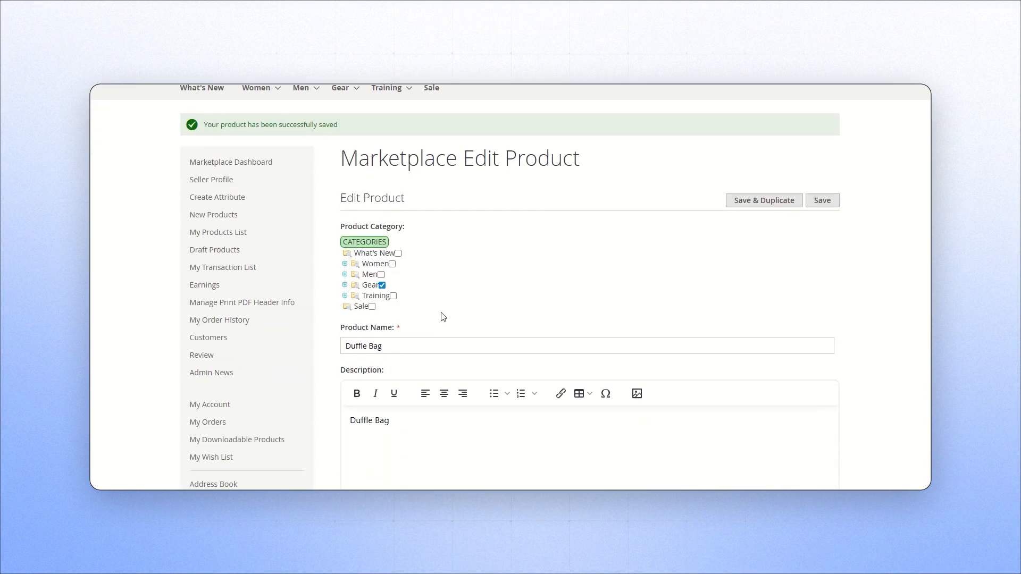
{"action": "scroll", "coordinate": [443, 317], "scroll_direction": "down", "scroll_amount": 1}
{"action": "left_click_drag", "start_coordinate": [384, 319], "coordinate": [320, 319]}
{"action": "left_click", "coordinate": [486, 294]}
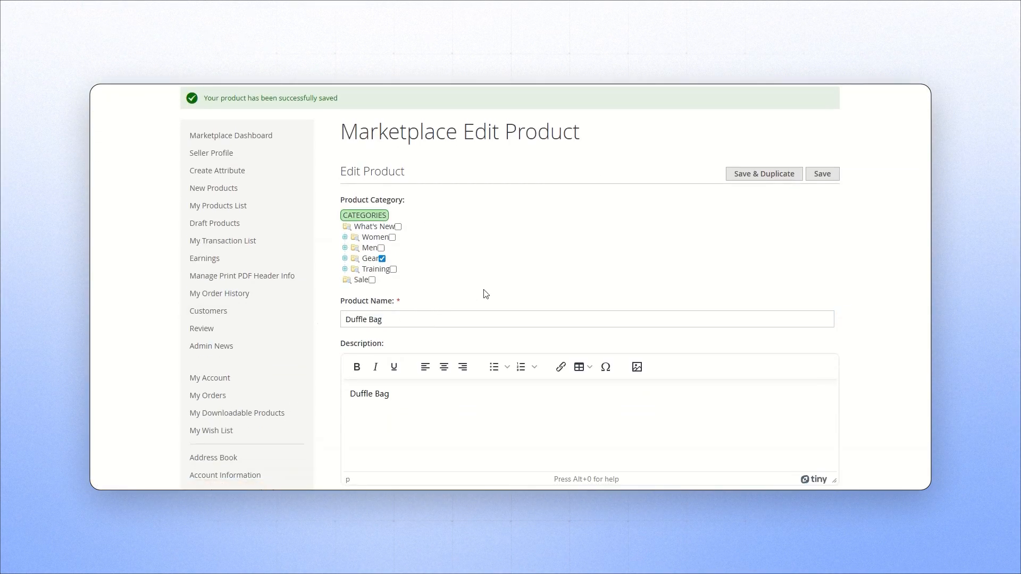
{"action": "scroll", "coordinate": [486, 294], "scroll_direction": "down", "scroll_amount": 20}
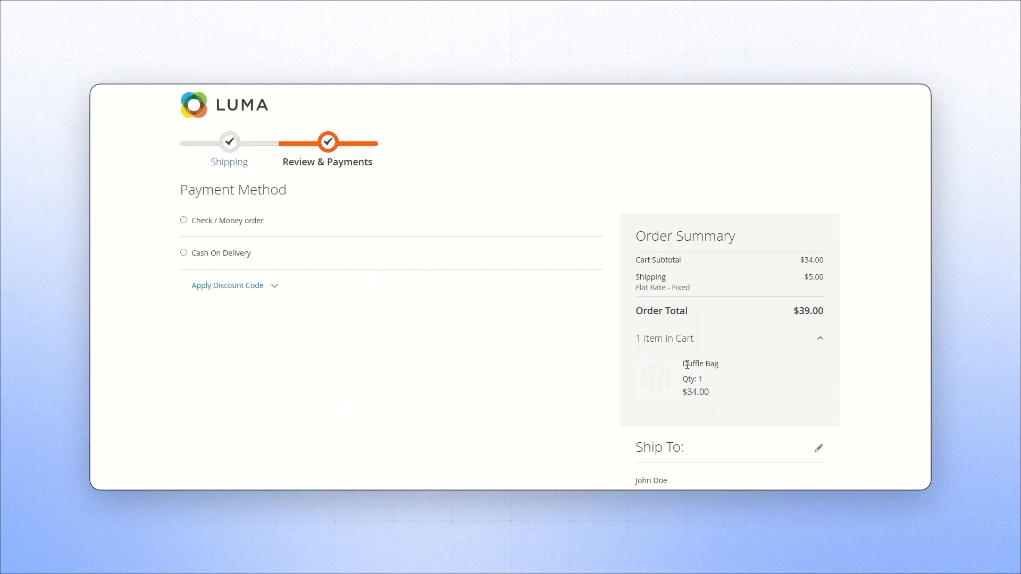
Step: Check the Duffle Bag in the order summary on the checkout payment page and collapse the cart item list
{"action": "left_click_drag", "start_coordinate": [681, 362], "coordinate": [736, 362]}
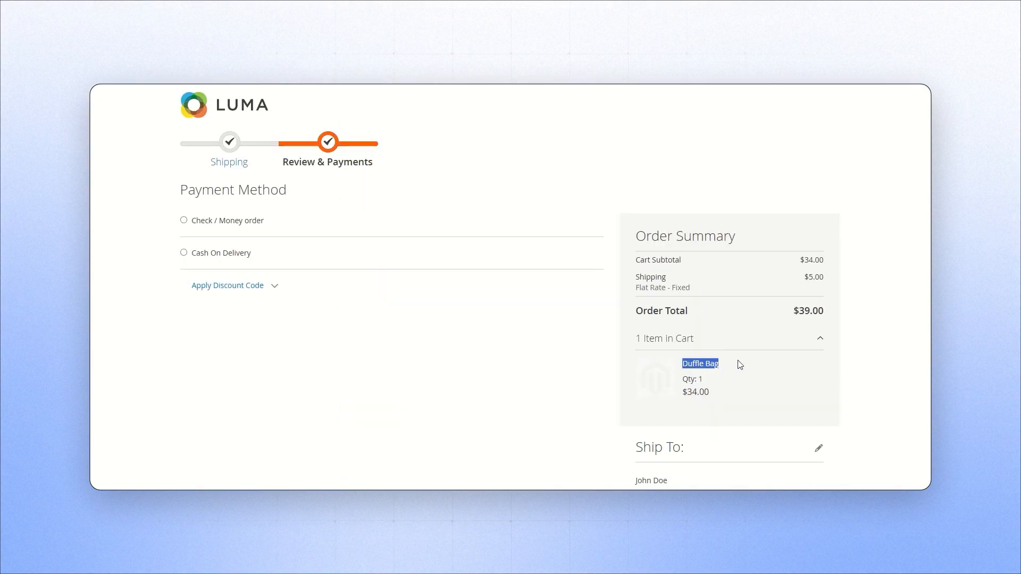
{"action": "left_click", "coordinate": [684, 337]}
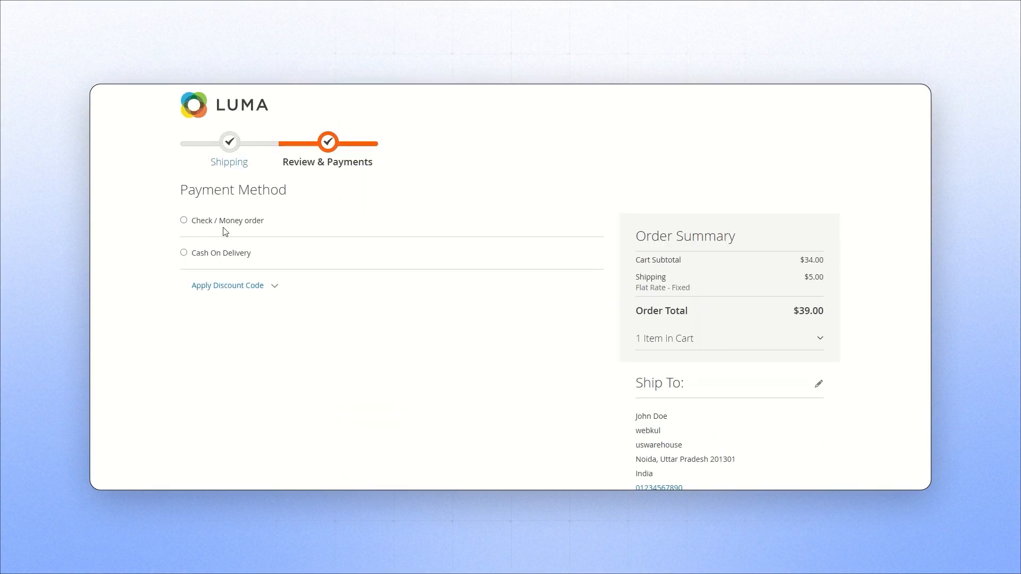